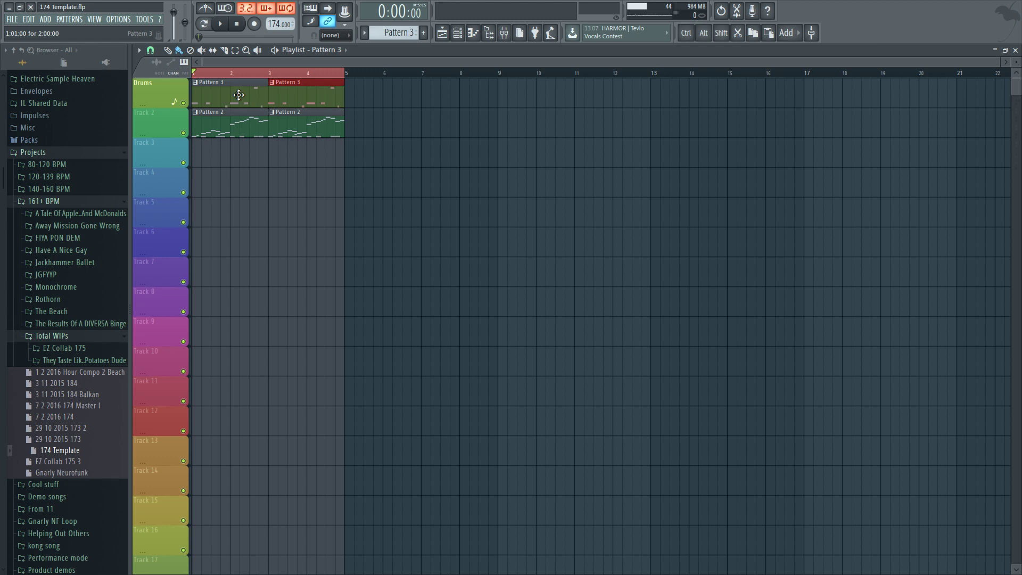
# Step: Play back the drum and bass pattern loop in the playlist, and bring up the mixer
pyautogui.press('space')
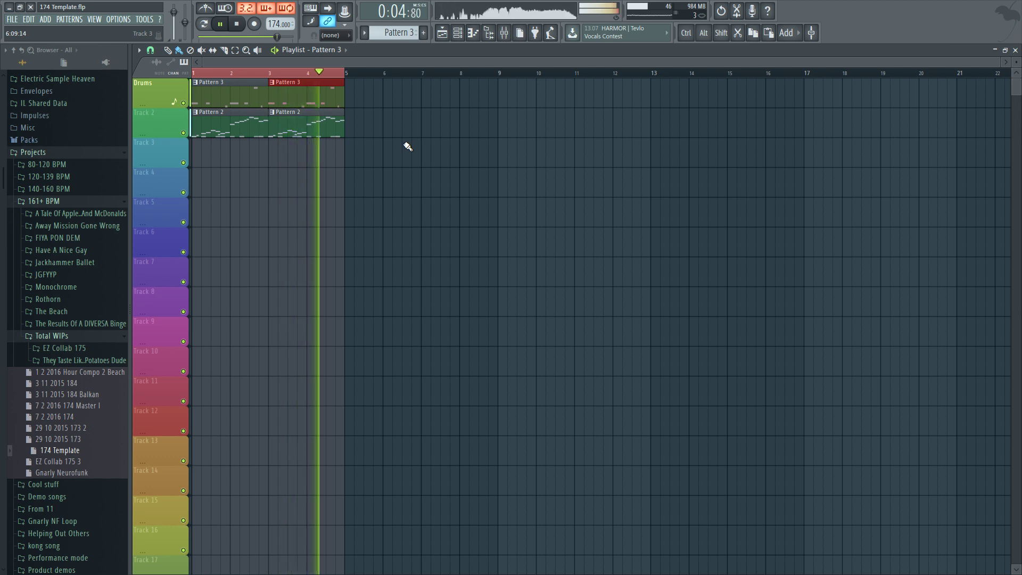
pyautogui.press('space')
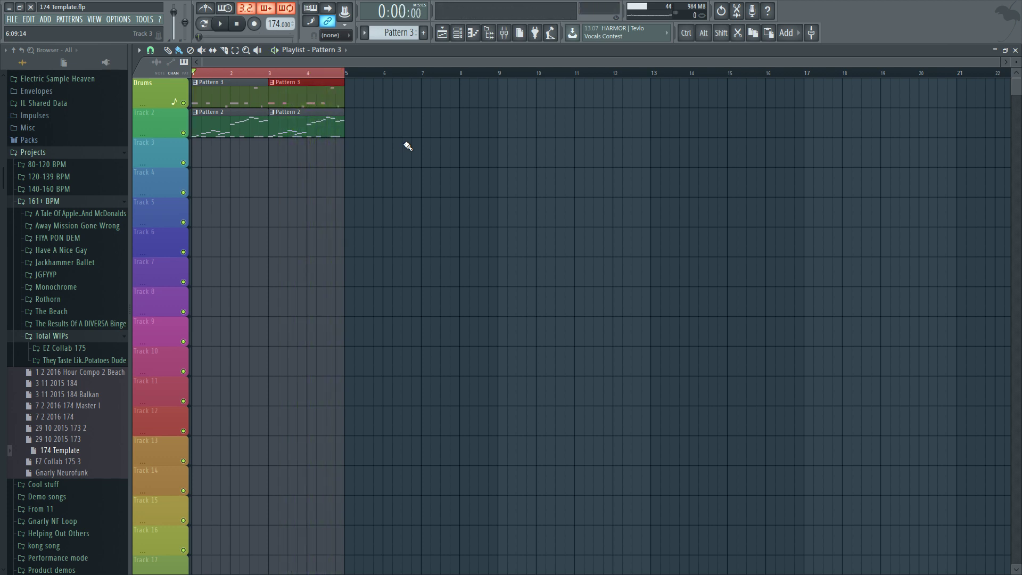
pyautogui.click(503, 34)
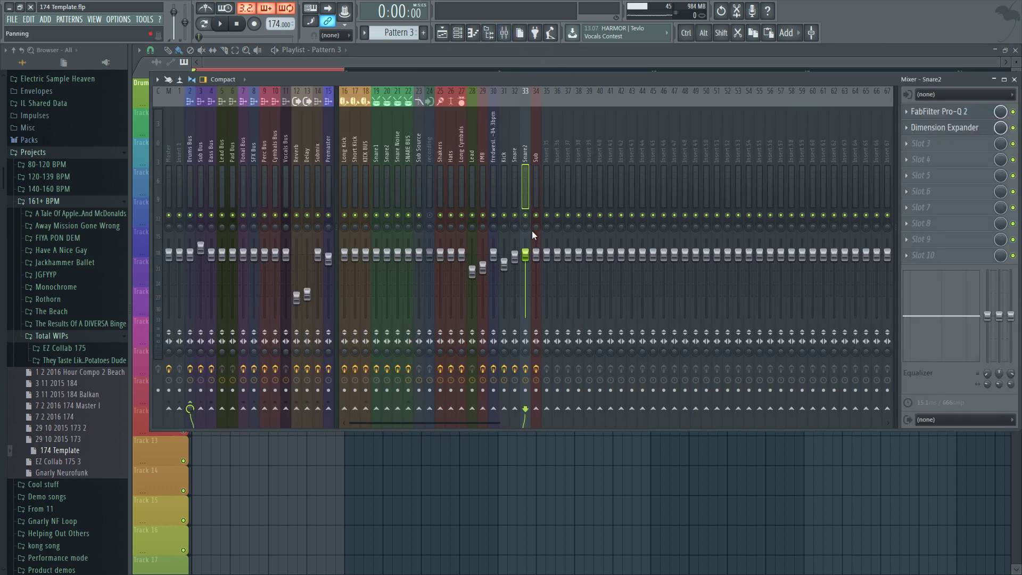
# Step: Sidechain the Kick mixer track to both the Sub Bus and the Bass Bus, keeping its existing routing
pyautogui.click(506, 185)
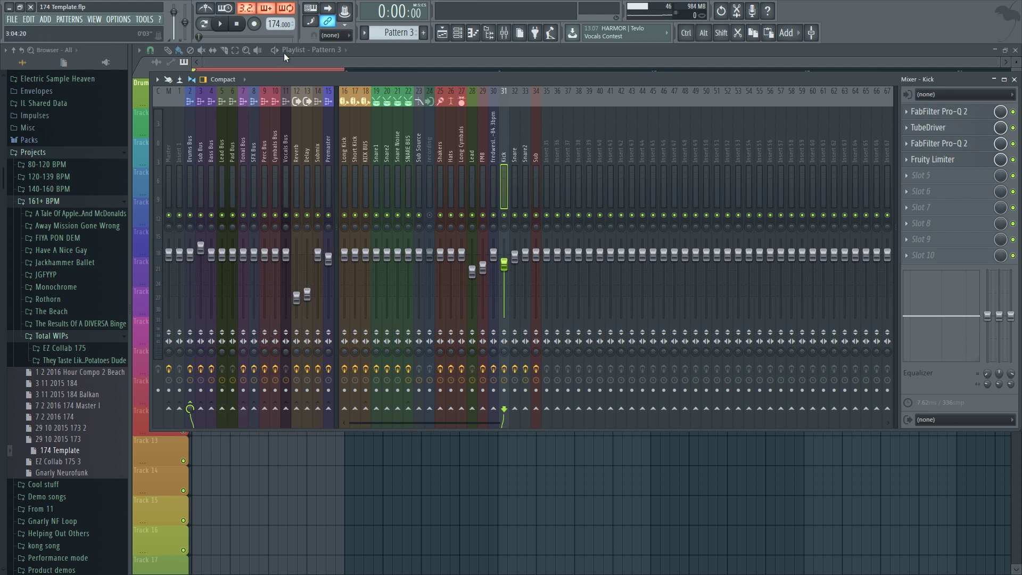
pyautogui.click(224, 24)
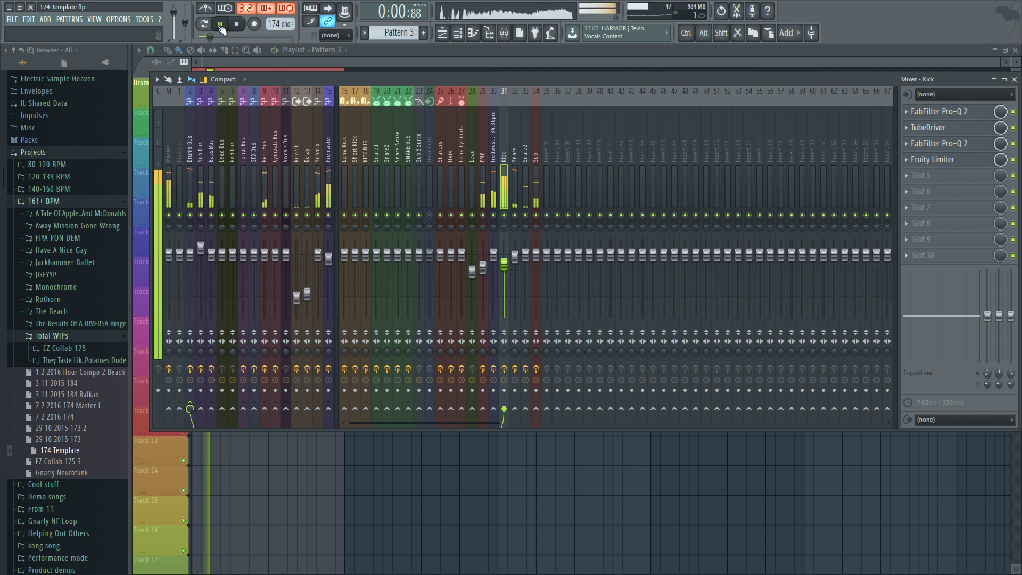
pyautogui.press('space')
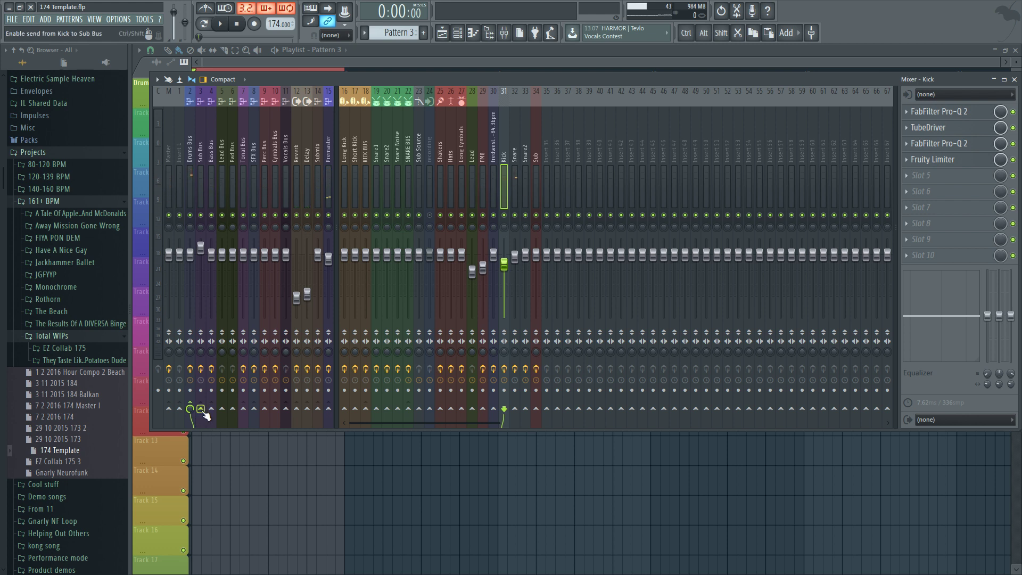
pyautogui.rightClick(202, 410)
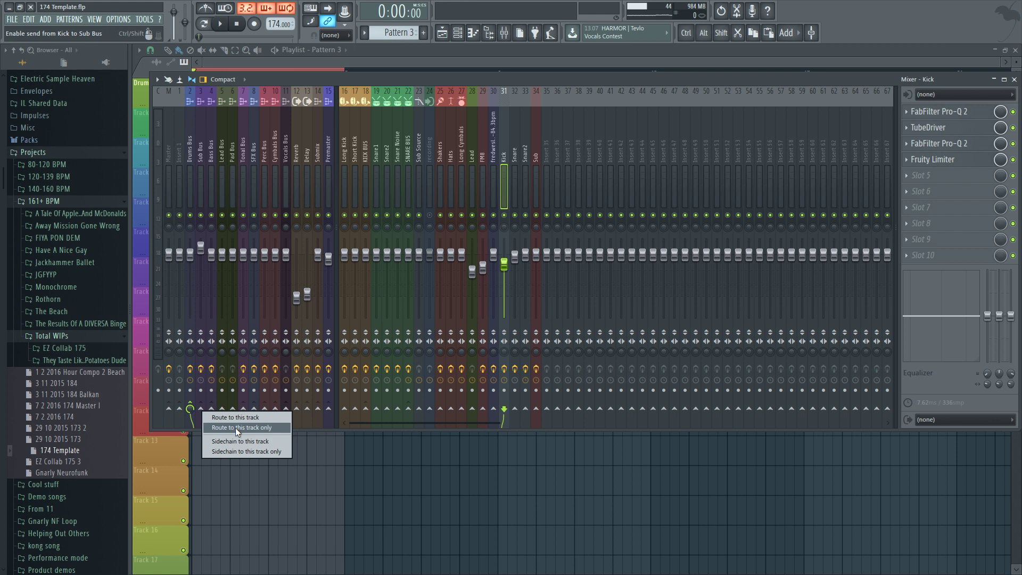
pyautogui.click(238, 442)
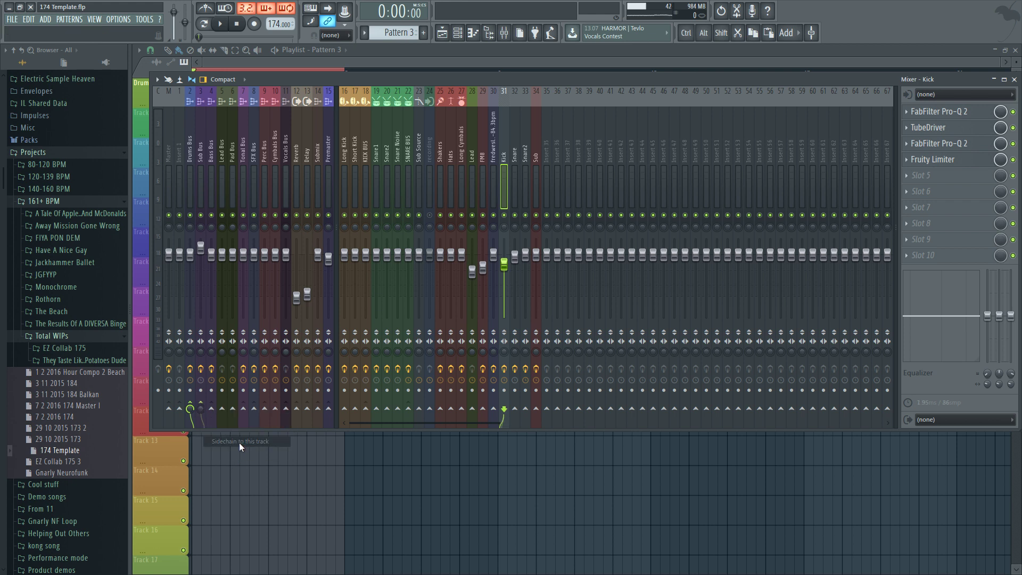
pyautogui.rightClick(212, 409)
pyautogui.click(226, 443)
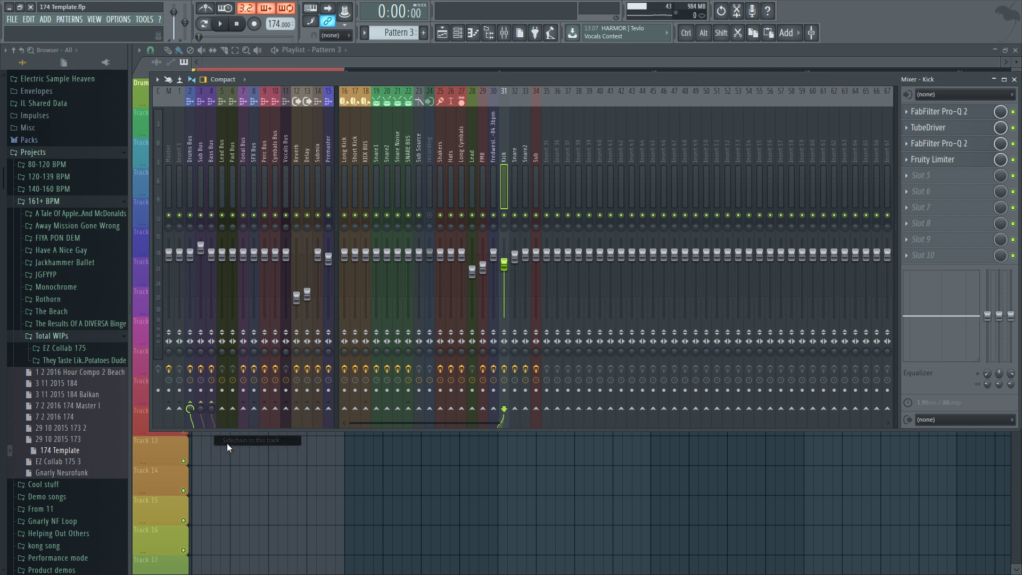
# Step: Set the sidechain input of the Sub Bus's Fruity Limiter compressor to Kick while the loop plays
pyautogui.click(203, 177)
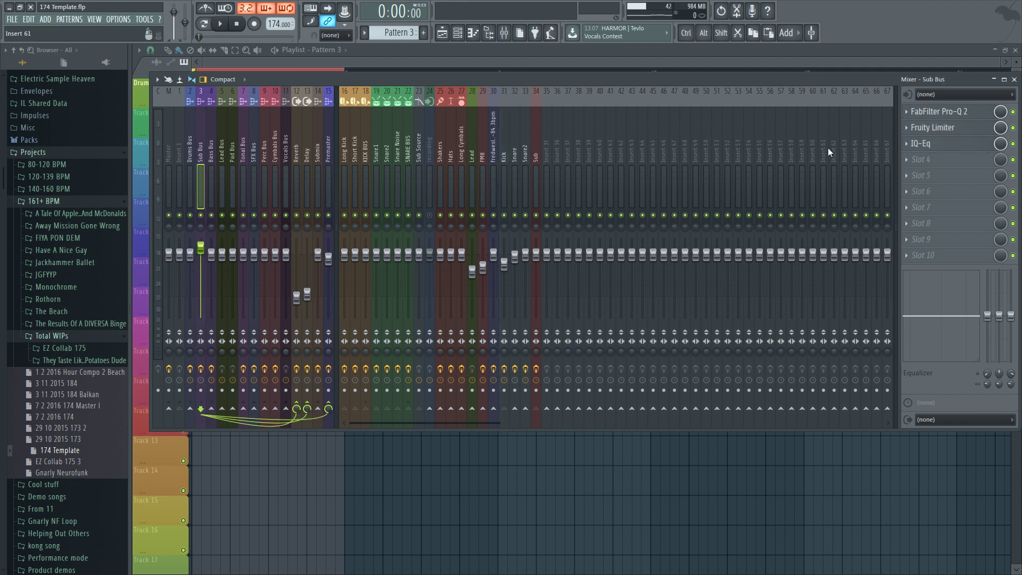
pyautogui.press('space')
pyautogui.click(964, 129)
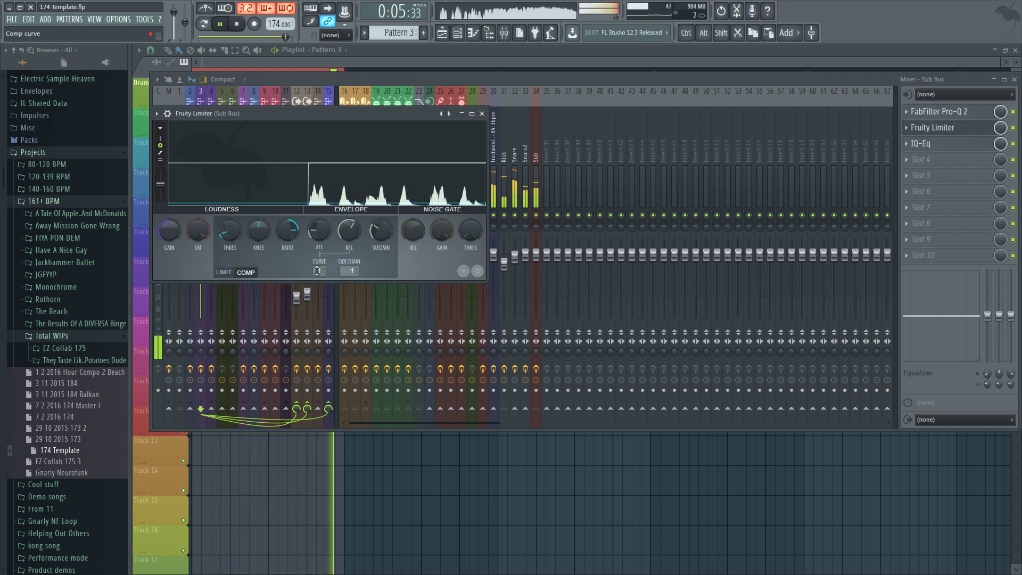
pyautogui.click(348, 270)
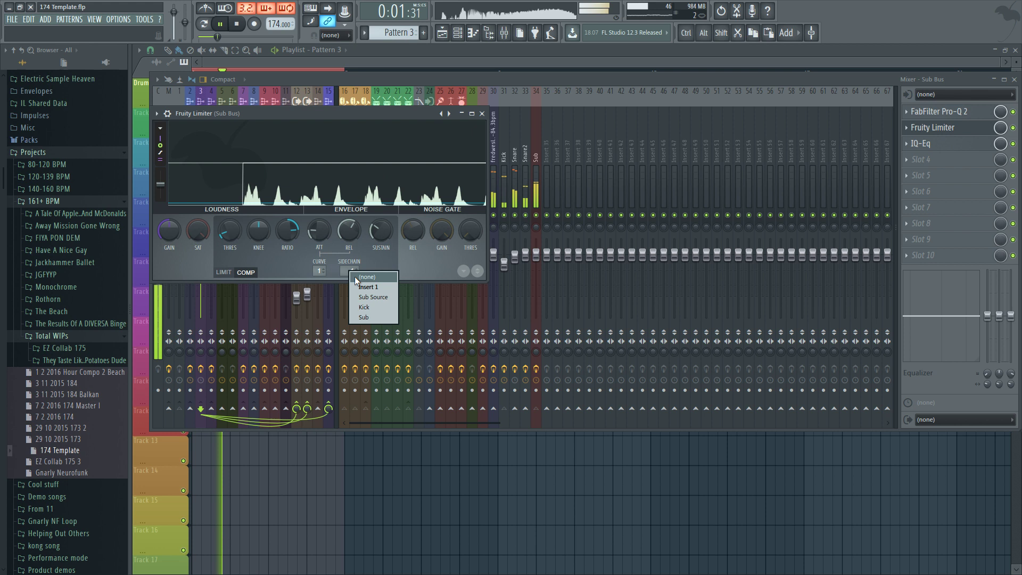
pyautogui.click(369, 308)
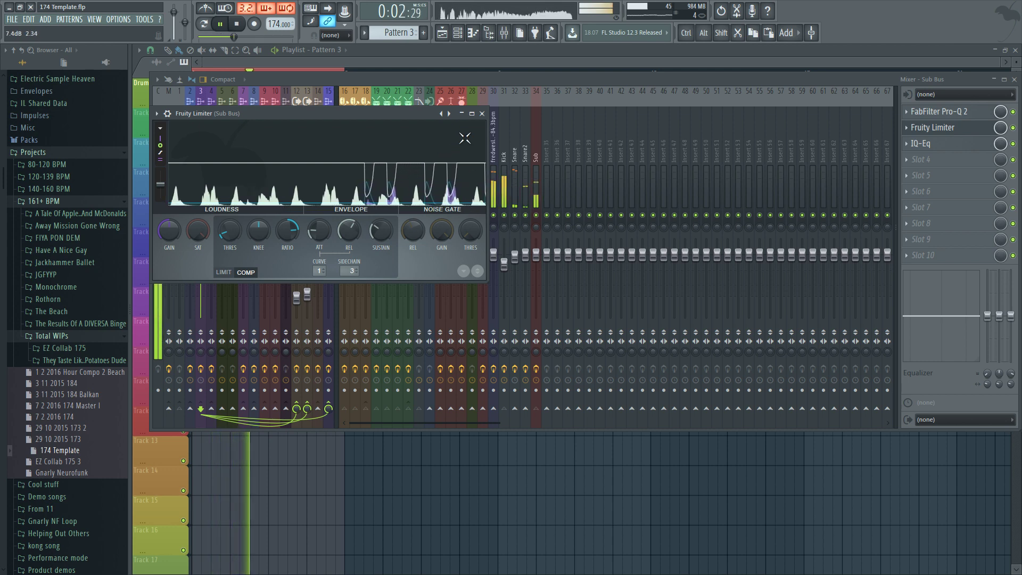
pyautogui.click(470, 82)
pyautogui.press('space')
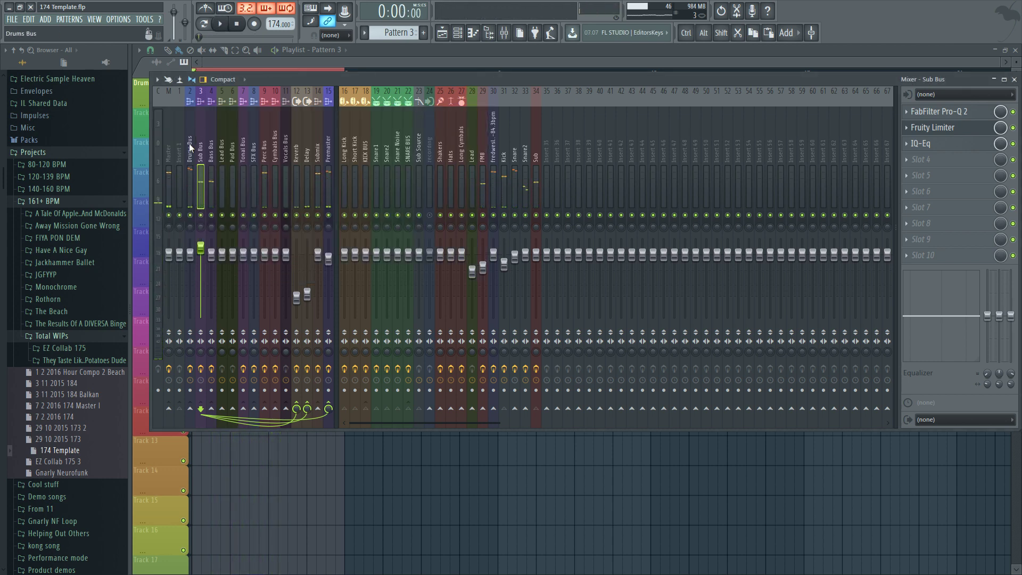
# Step: Switch the Bass Bus's Fruity Limiter to compressor mode with Kick as sidechain input, and audition the ducking
pyautogui.click(215, 175)
pyautogui.click(933, 127)
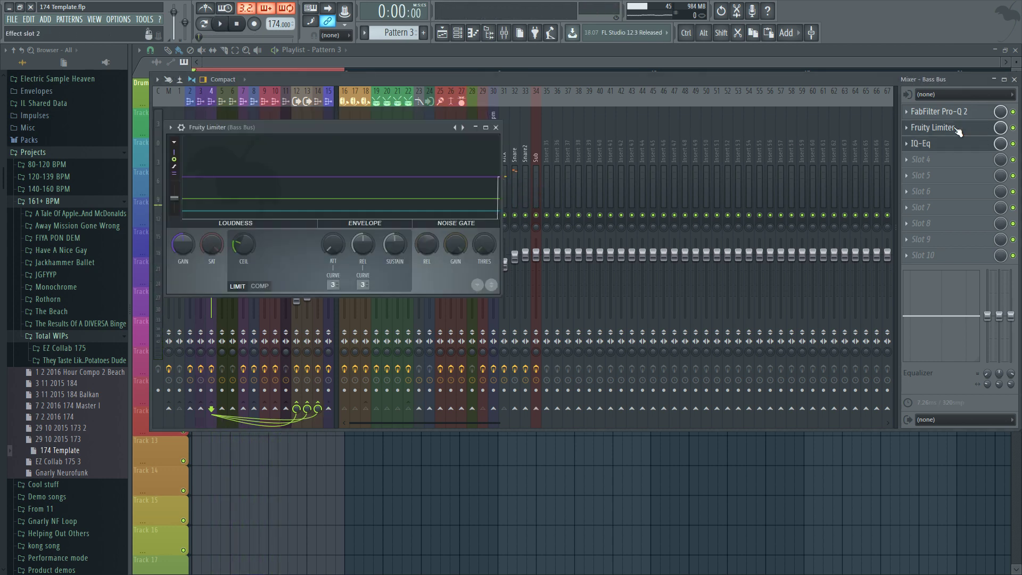
pyautogui.click(261, 286)
pyautogui.click(364, 284)
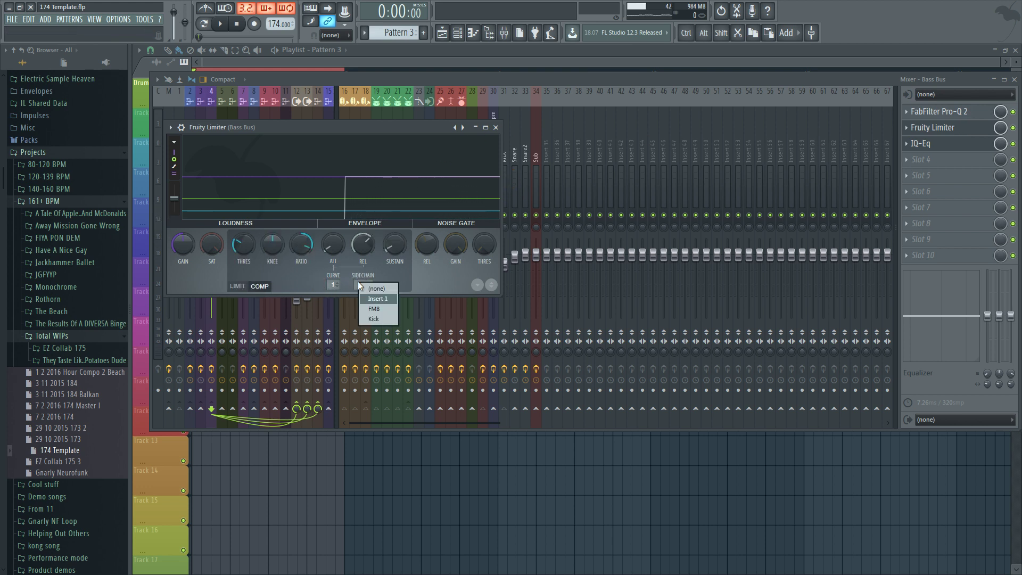
pyautogui.click(375, 319)
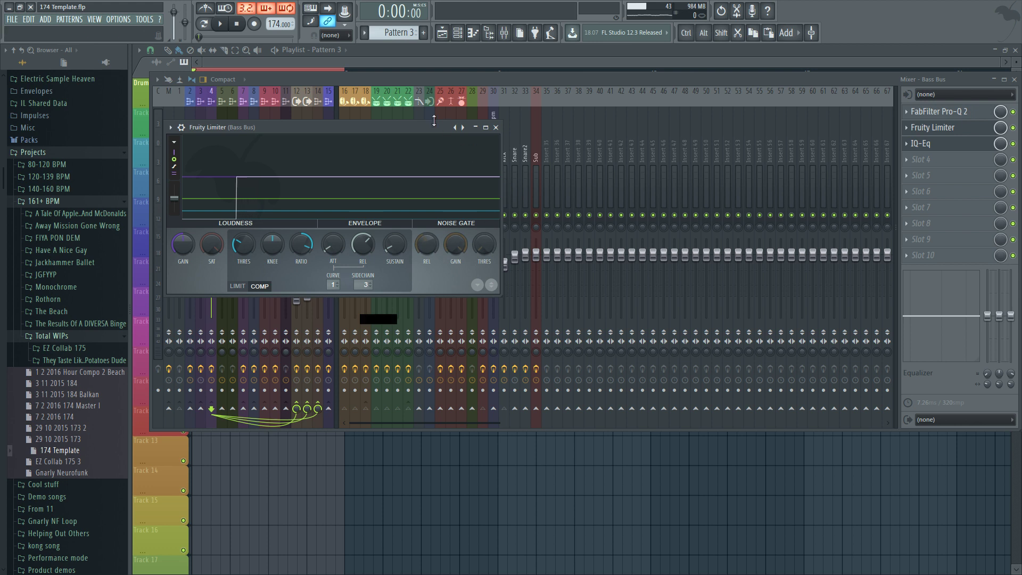
pyautogui.press('space')
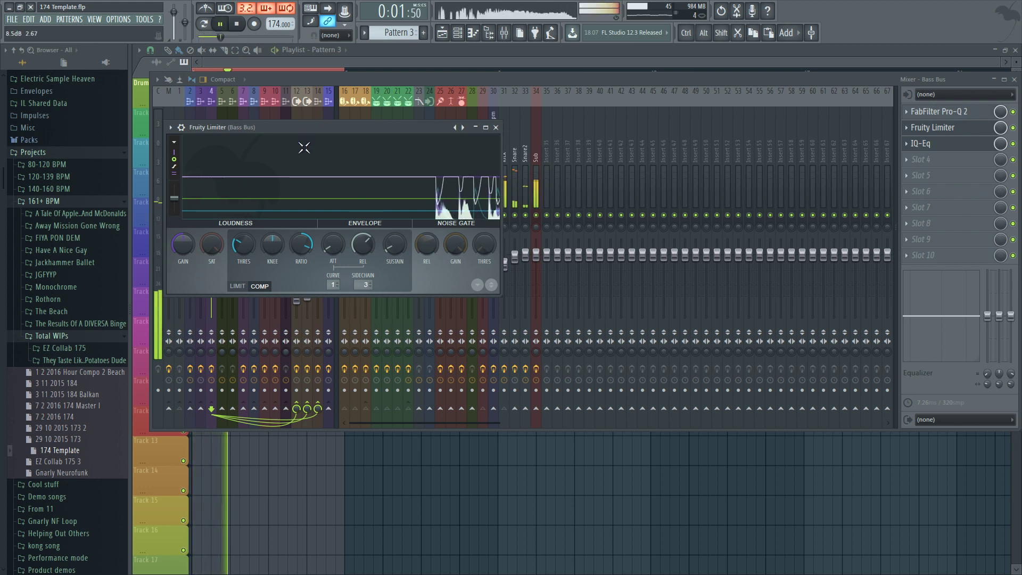
pyautogui.press('space')
pyautogui.moveTo(404, 244)
pyautogui.mouseDown()
pyautogui.moveTo(404, 261)
pyautogui.moveTo(405, 245)
pyautogui.mouseUp()
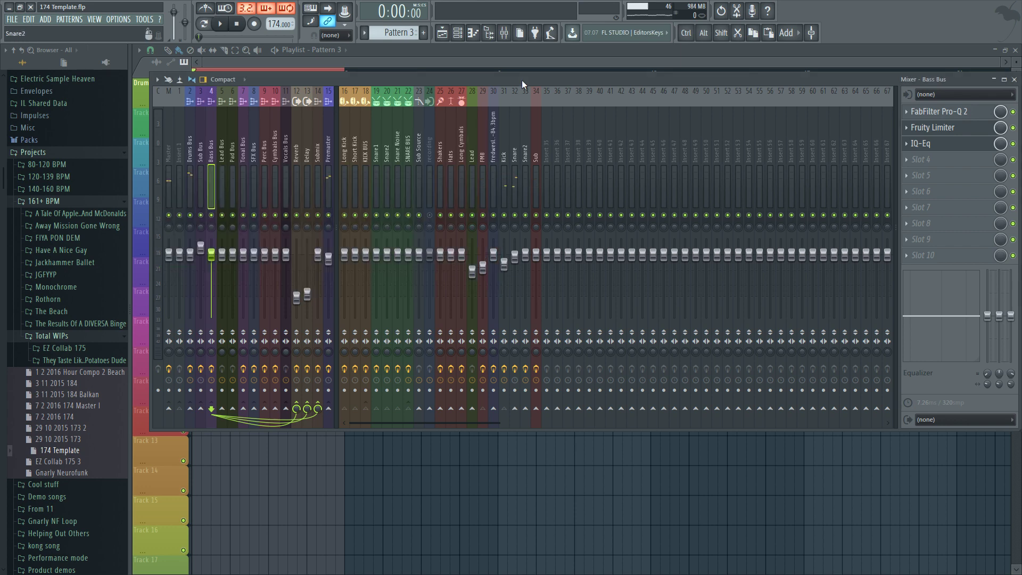
pyautogui.click(495, 127)
# Step: Sidechain the Snare mixer track to both the Sub Bus and the Bass Bus, keeping its existing routing
pyautogui.click(204, 179)
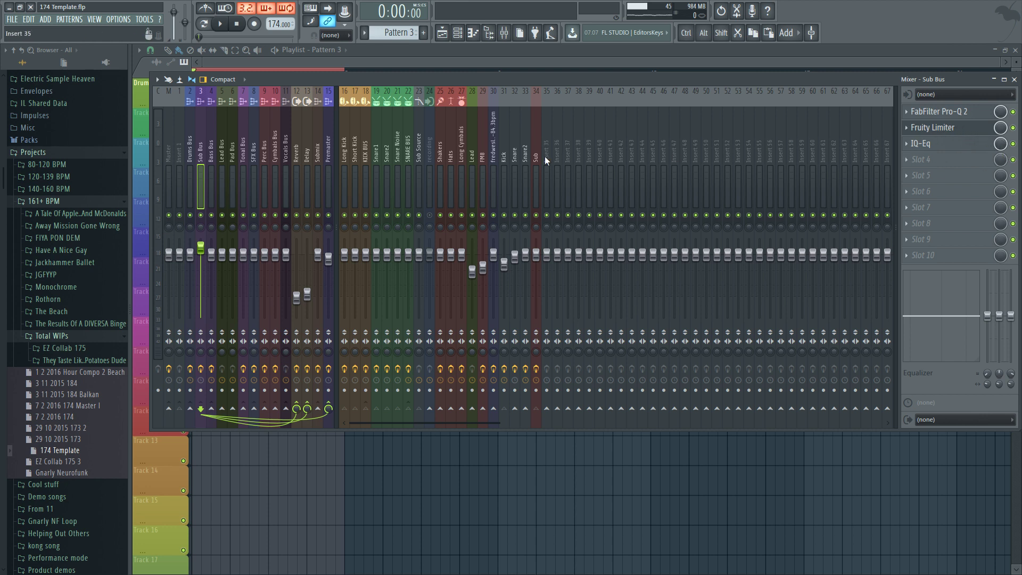
pyautogui.click(515, 183)
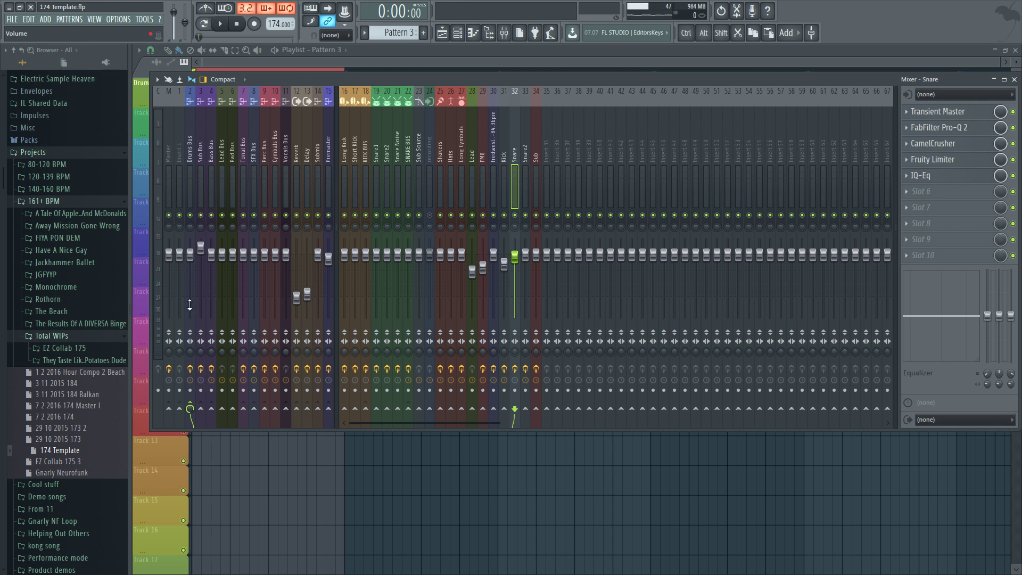
pyautogui.rightClick(201, 410)
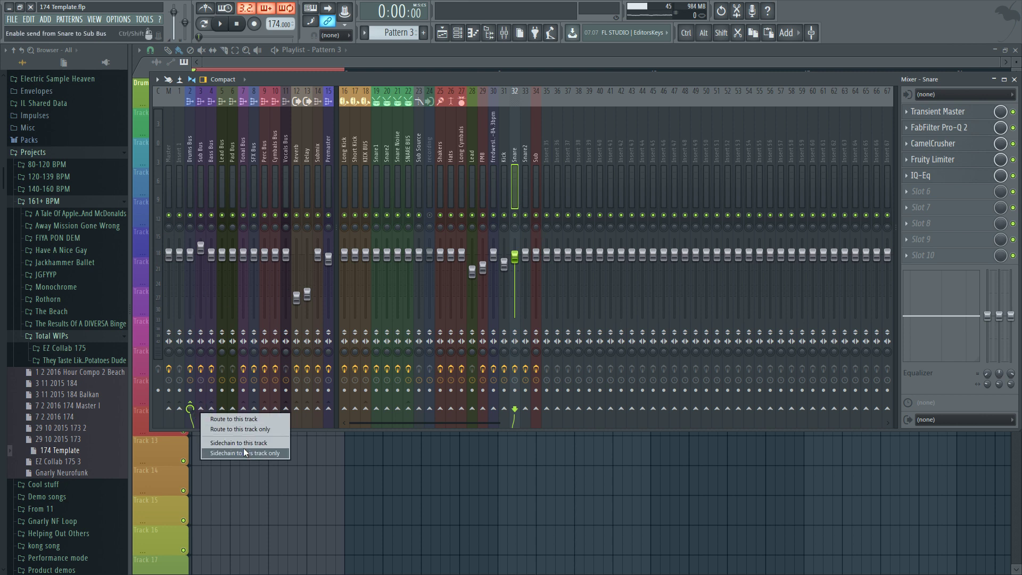
pyautogui.click(245, 443)
pyautogui.rightClick(212, 410)
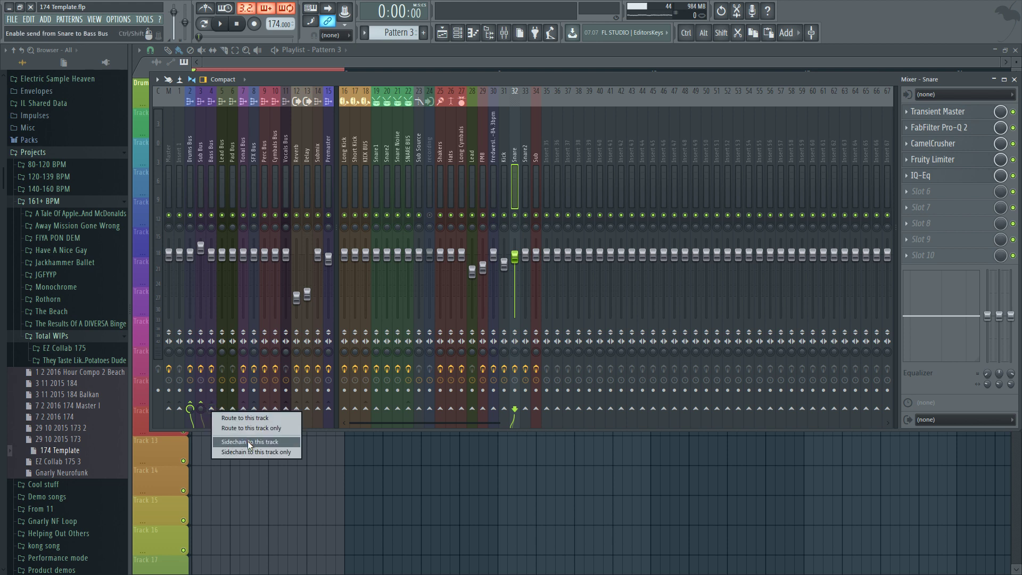
pyautogui.click(247, 441)
# Step: Add a second Fruity Limiter in slot 4 of the Bass Bus, in compressor mode with Snare as sidechain input
pyautogui.click(208, 181)
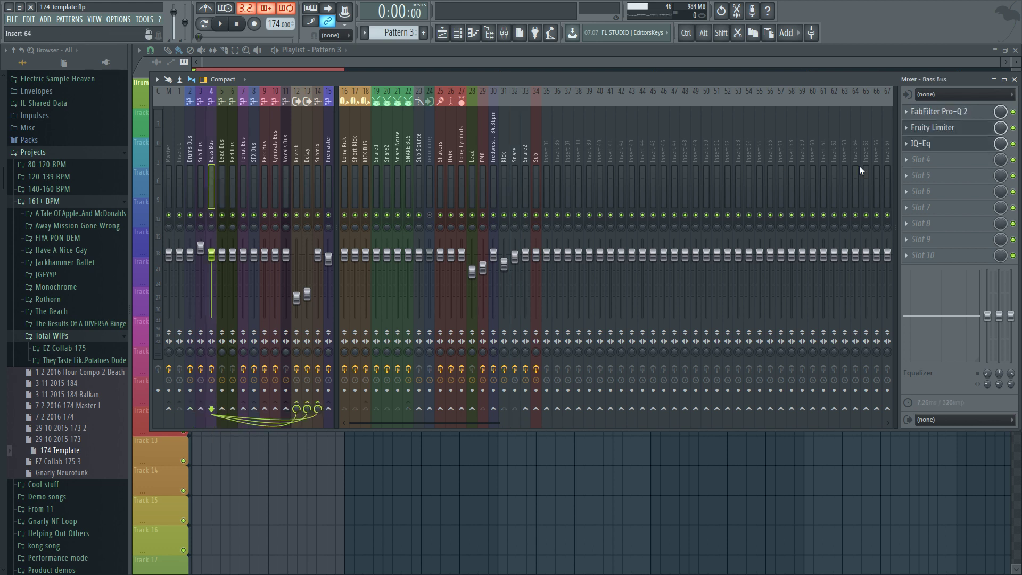
pyautogui.click(935, 161)
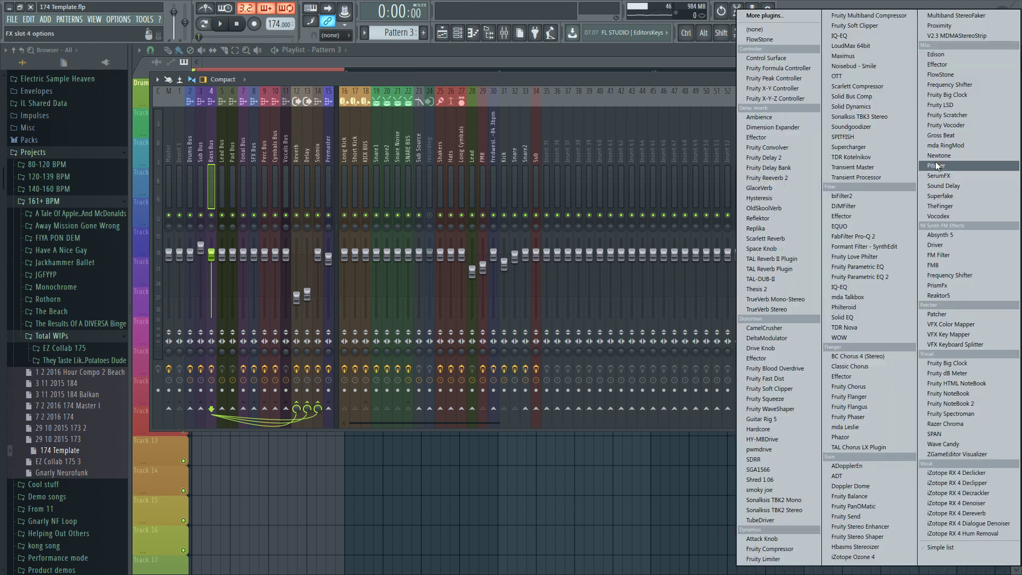
pyautogui.click(816, 559)
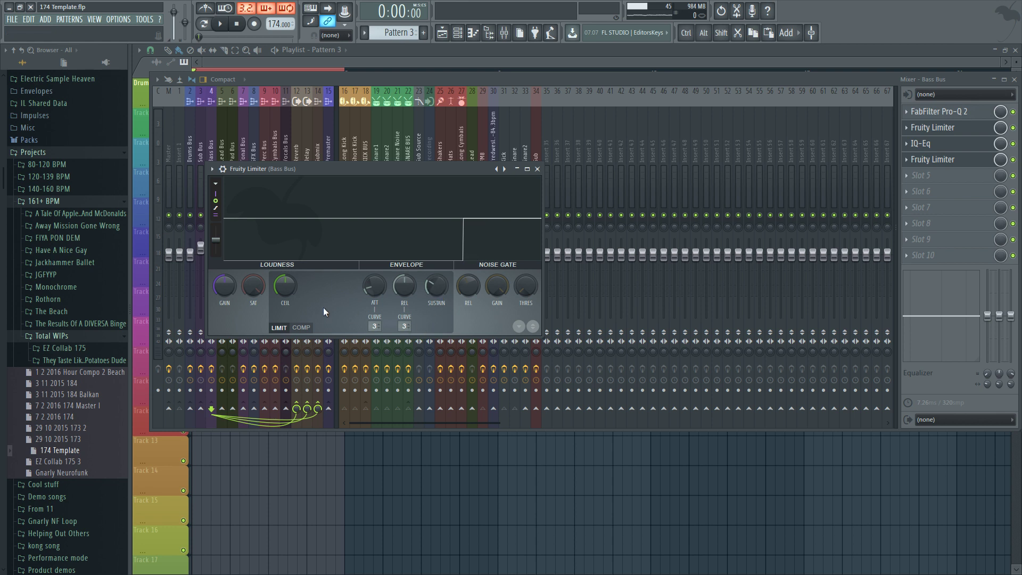
pyautogui.click(302, 327)
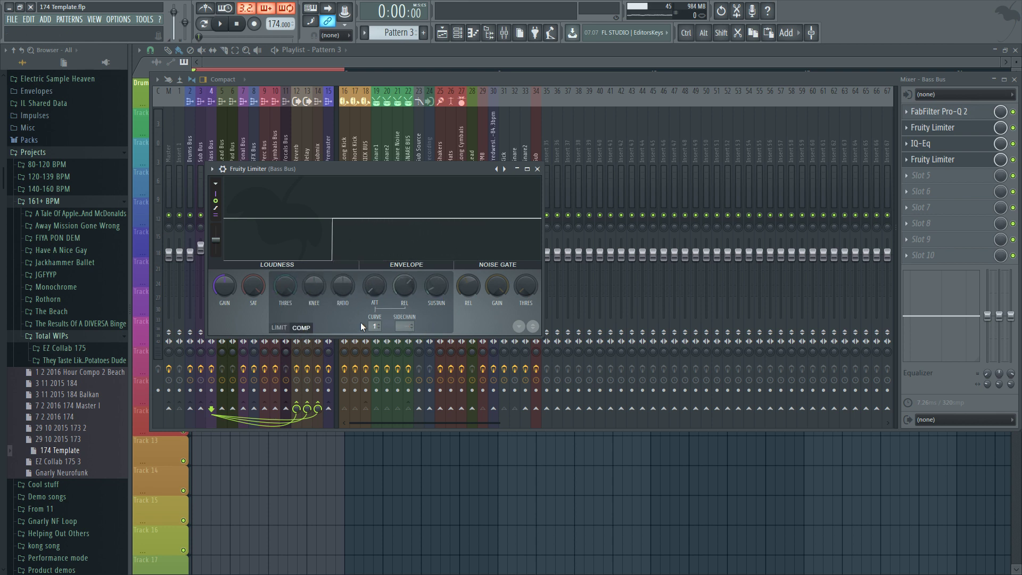
pyautogui.click(406, 326)
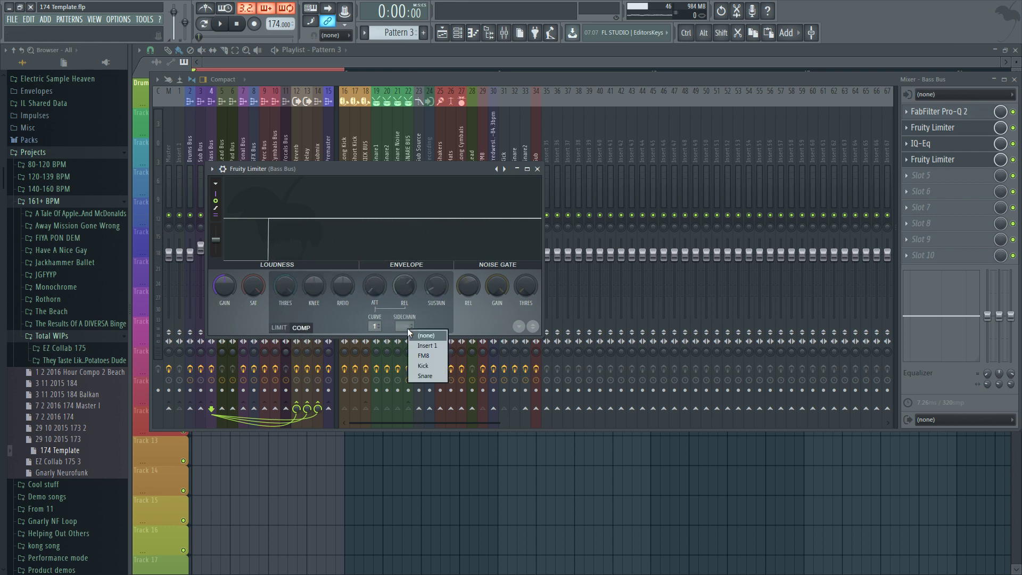
pyautogui.click(423, 374)
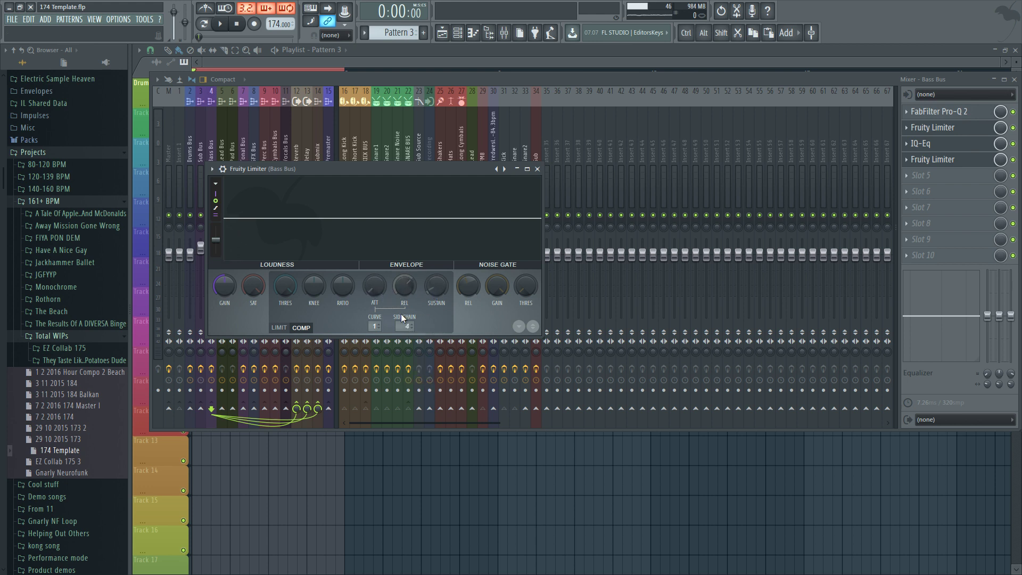
# Step: Shape the new limiter's compression with a lower threshold, higher knee and ratio, and adjusted release and sustain
pyautogui.moveTo(285, 286); pyautogui.dragTo(314, 269)
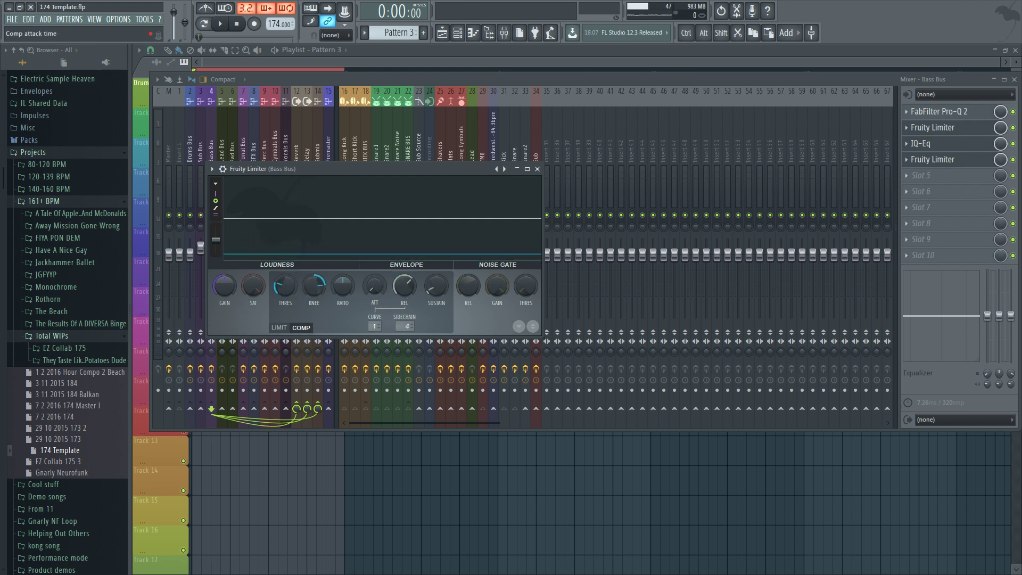
pyautogui.click(376, 288)
pyautogui.moveTo(413, 289); pyautogui.dragTo(412, 296)
pyautogui.moveTo(318, 289); pyautogui.dragTo(283, 287)
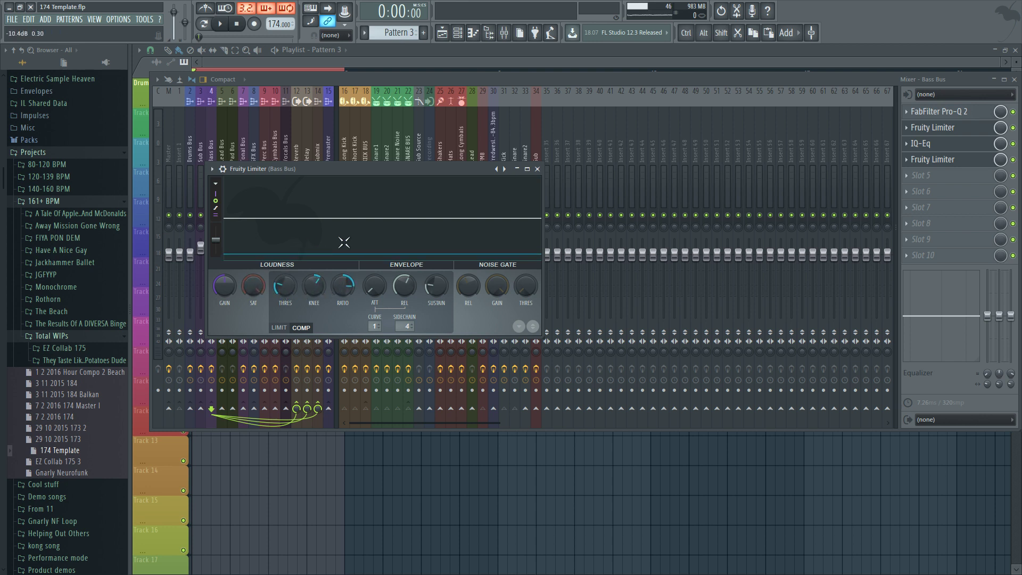
# Step: Audition the snare ducking on the Bass Bus and lower the second limiter's threshold further
pyautogui.moveTo(395, 168); pyautogui.dragTo(600, 139)
pyautogui.press('space')
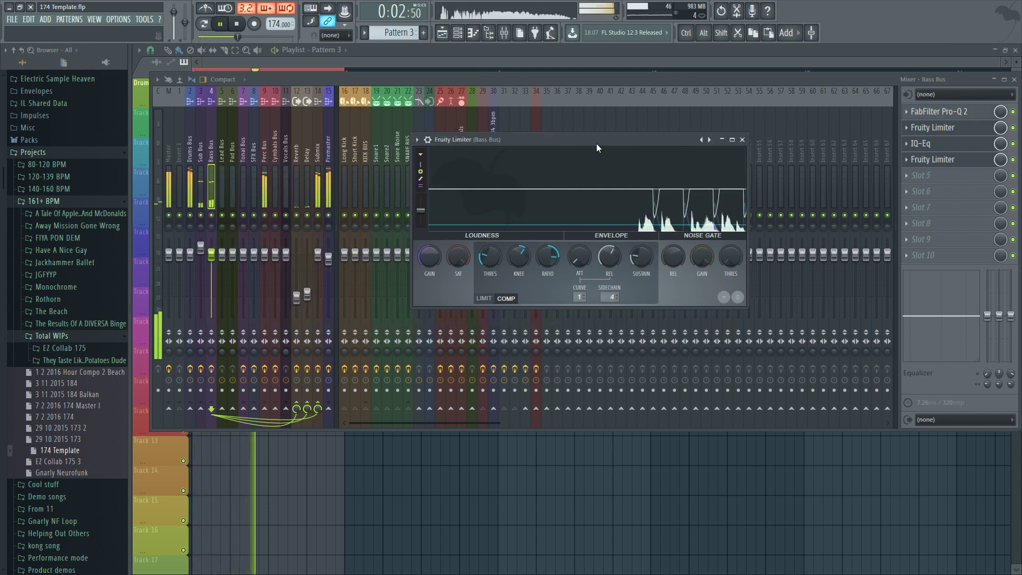
pyautogui.press('space')
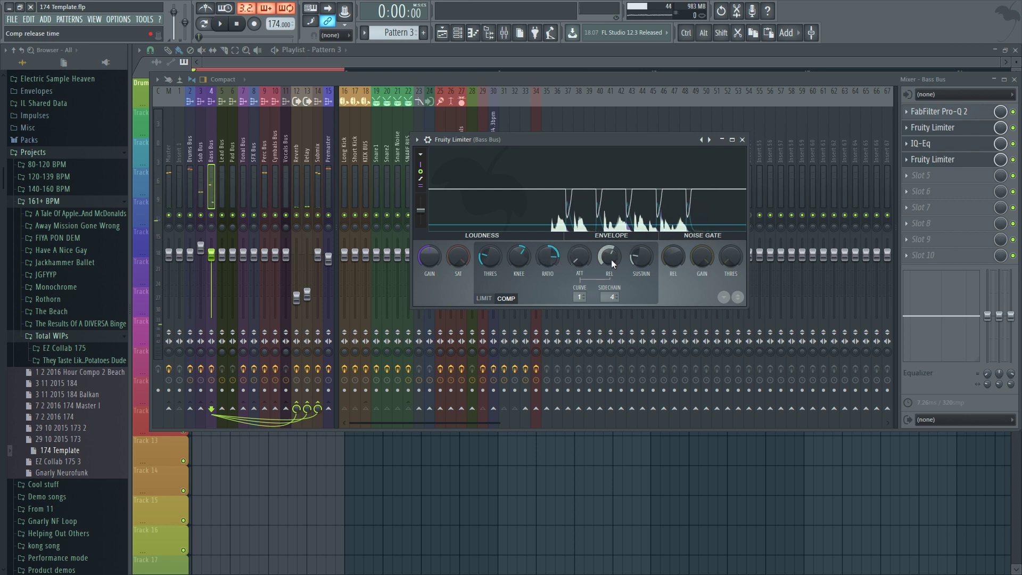
pyautogui.moveTo(491, 261); pyautogui.dragTo(490, 269)
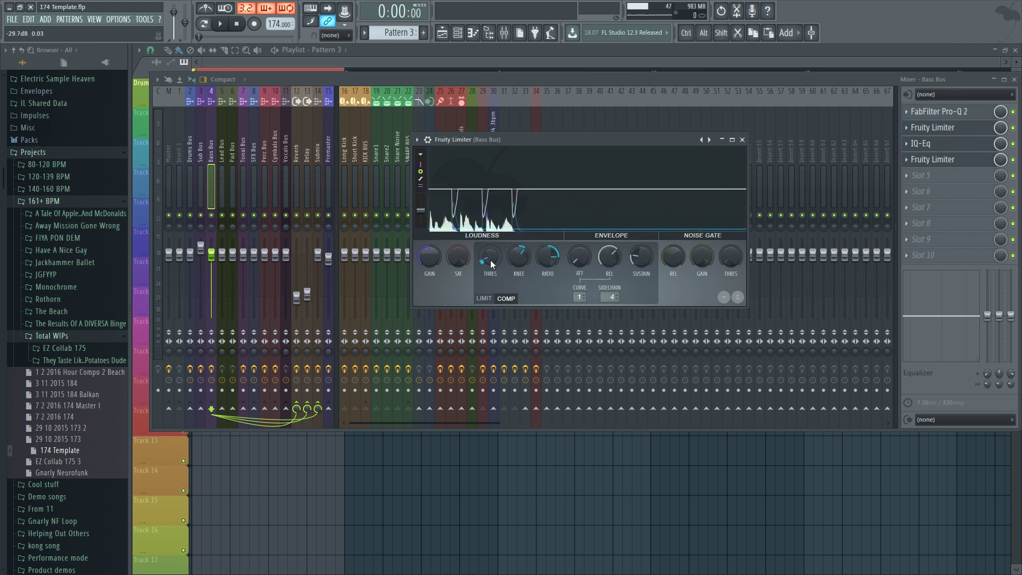
pyautogui.press('space')
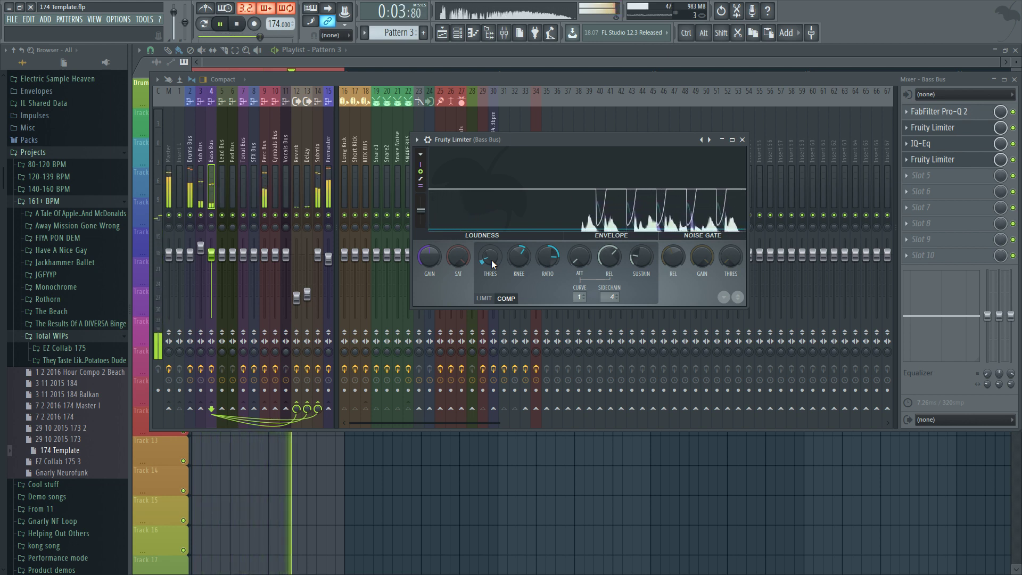
# Step: Stop playback, adjust the knee of the Bass Bus's snare limiter, and open the kick limiter in slot 2
pyautogui.press('space')
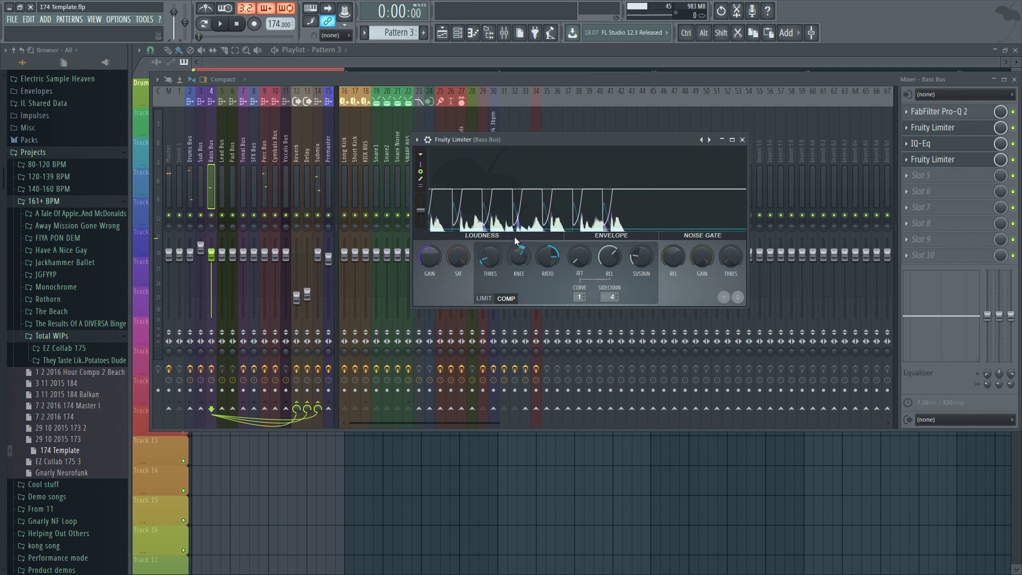
pyautogui.moveTo(519, 249); pyautogui.dragTo(519, 234)
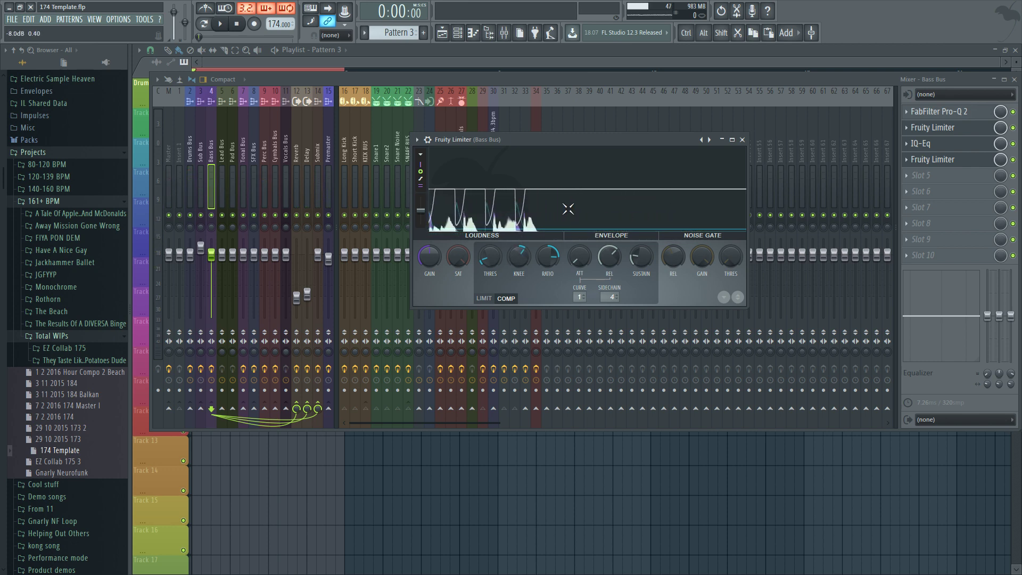
pyautogui.click(920, 131)
pyautogui.click(919, 133)
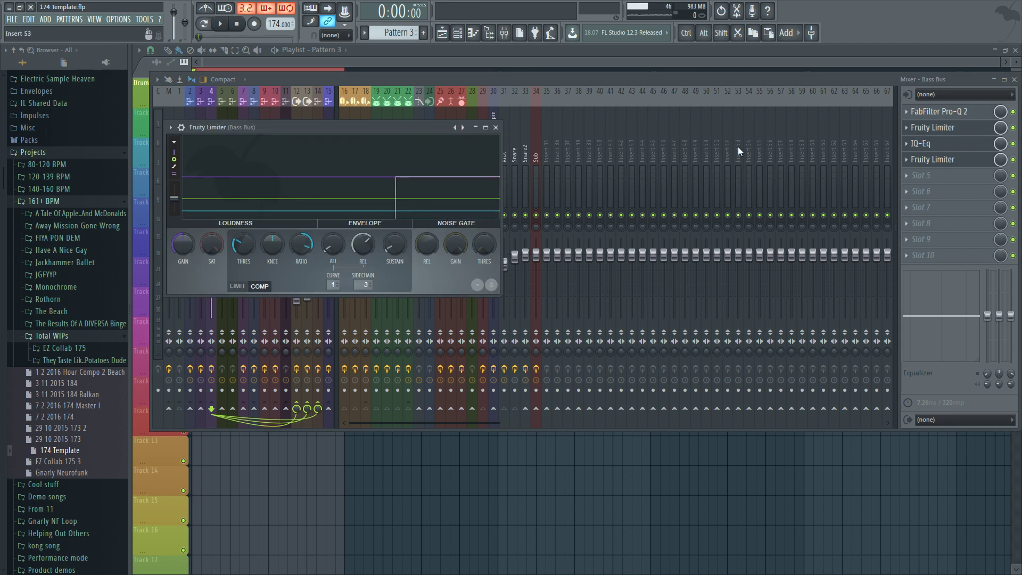
# Step: Play the loop and compare the Bass Bus with both Fruity Limiters bypassed and enabled, viewing each limiter's ducking curve
pyautogui.press('space')
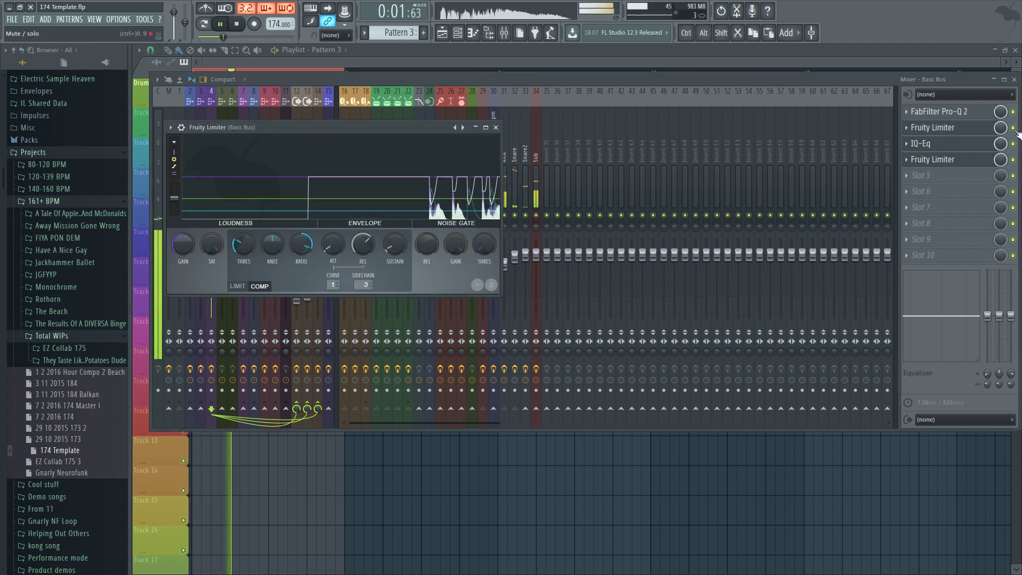
pyautogui.click(960, 139)
pyautogui.click(957, 134)
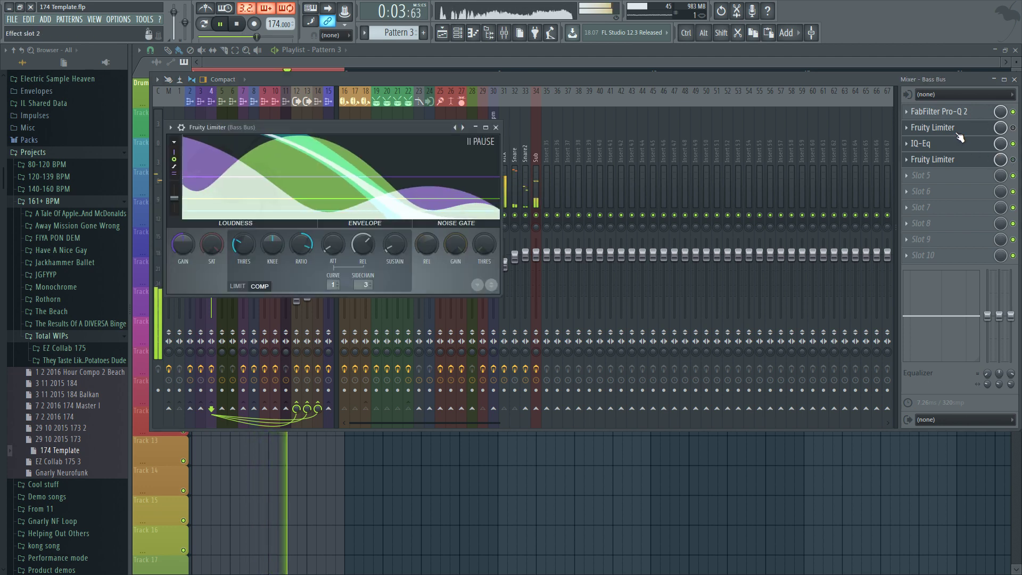
pyautogui.click(1014, 128)
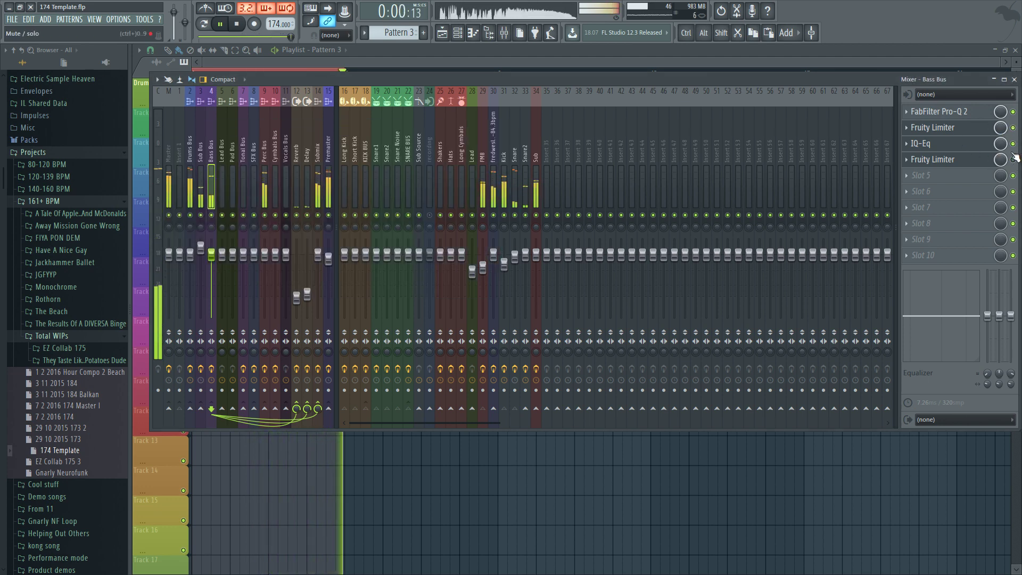
pyautogui.click(962, 130)
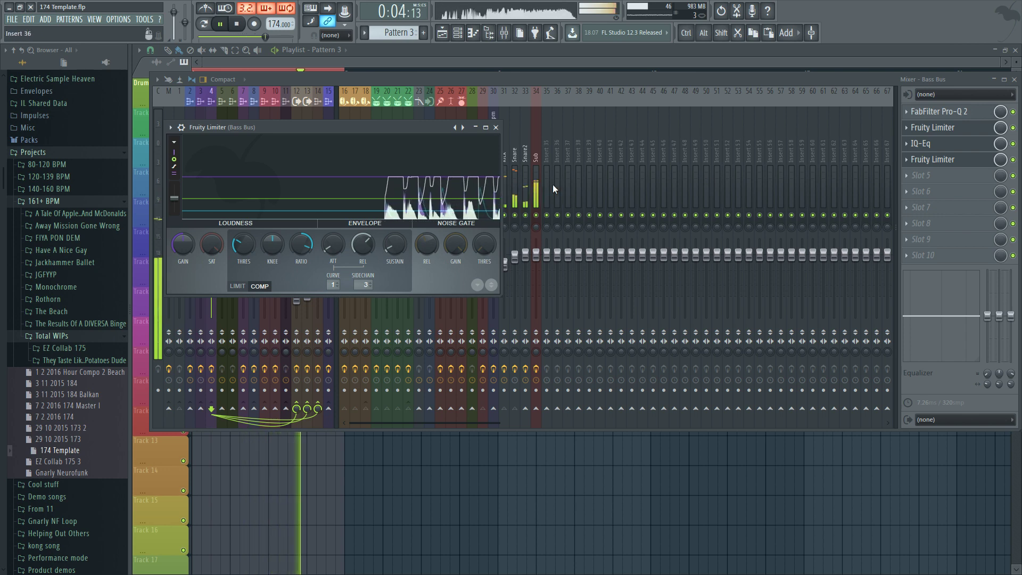
pyautogui.click(955, 162)
pyautogui.press('space')
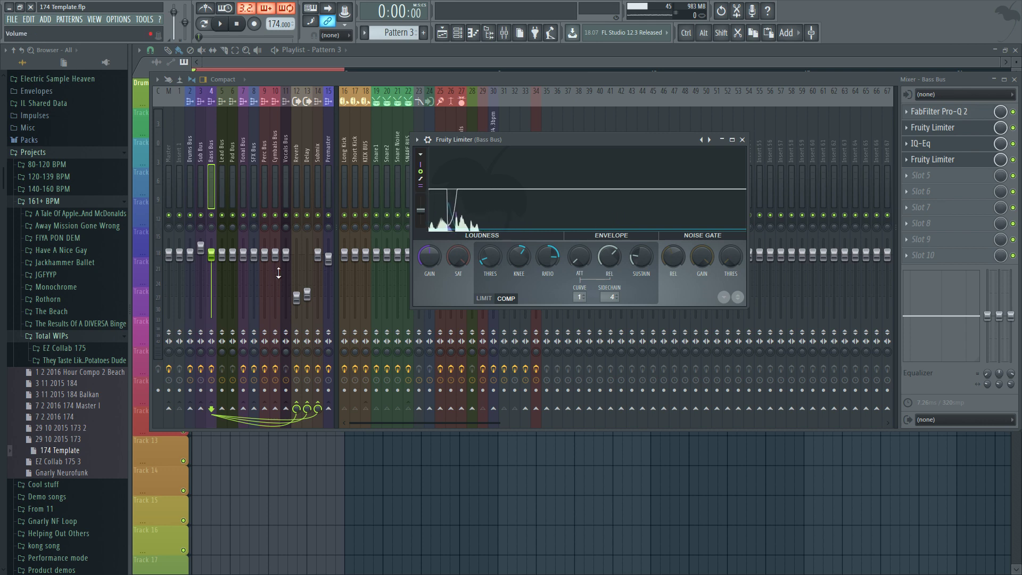
# Step: Remove the second Fruity Limiter from slot 4 of the Bass Bus
pyautogui.click(913, 161)
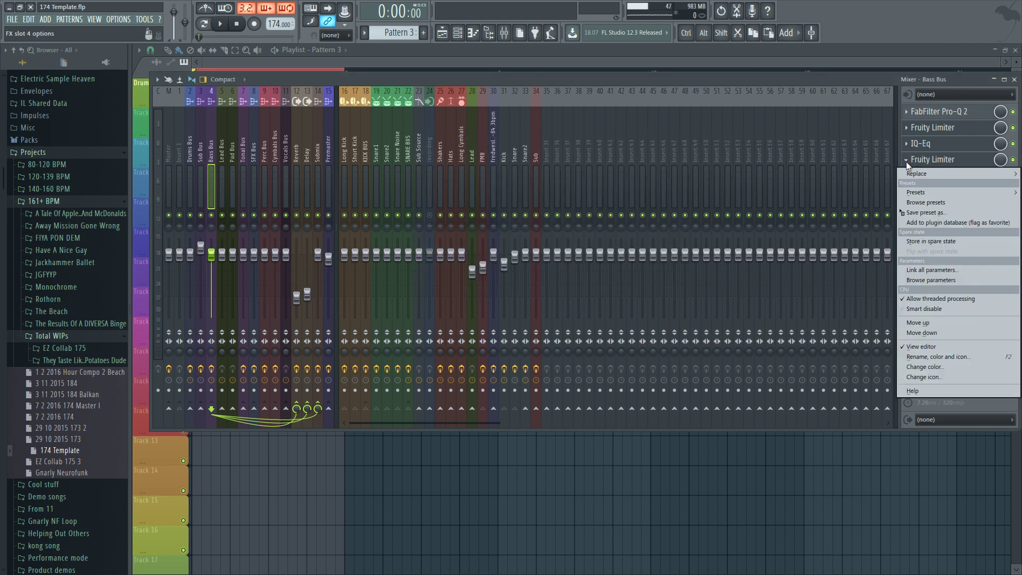
pyautogui.moveTo(934, 177)
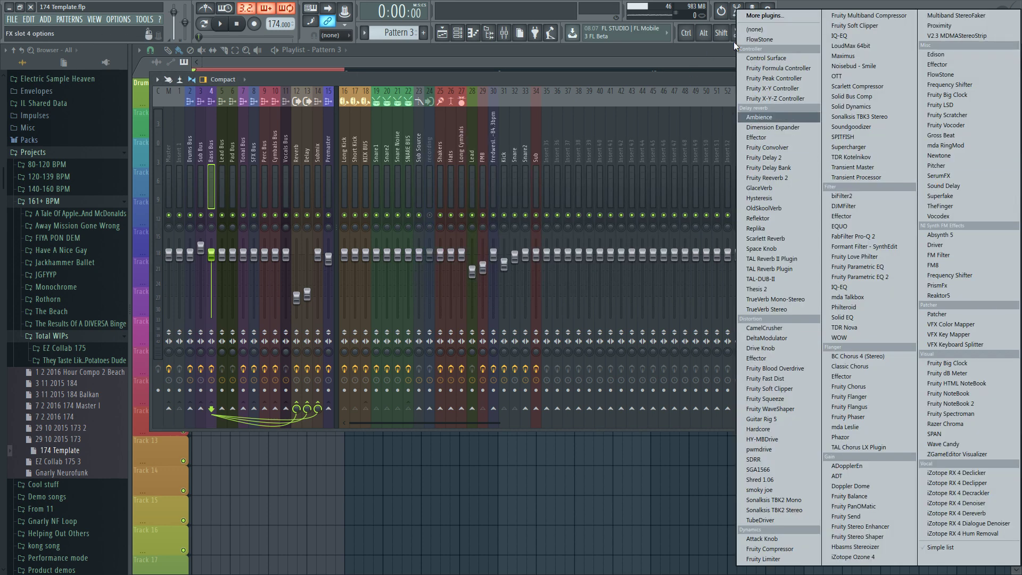
pyautogui.click(774, 29)
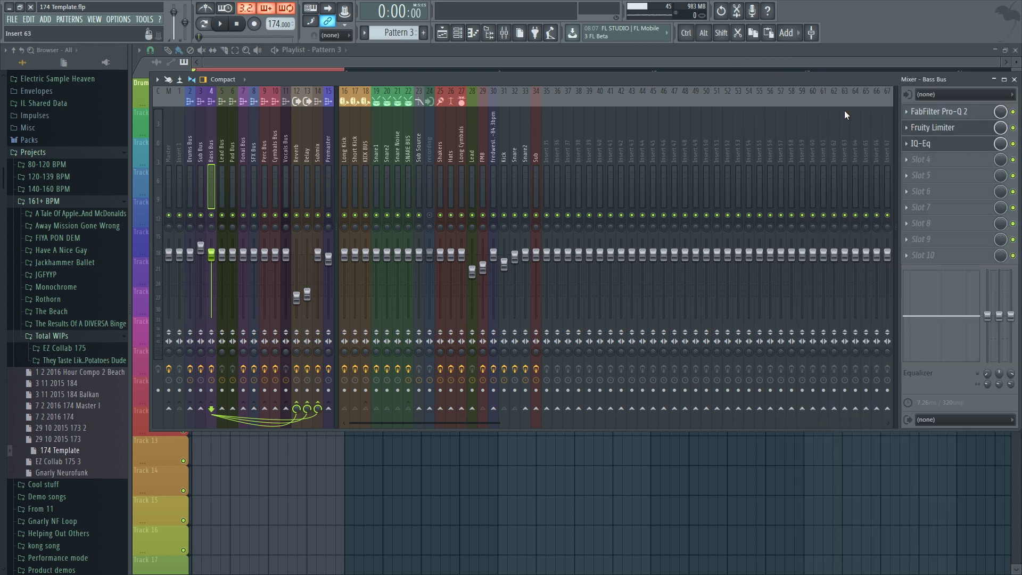
# Step: Remove the sidechain sends from the Kick and Snare mixer tracks to the Sub Bus and Bass Bus
pyautogui.click(504, 185)
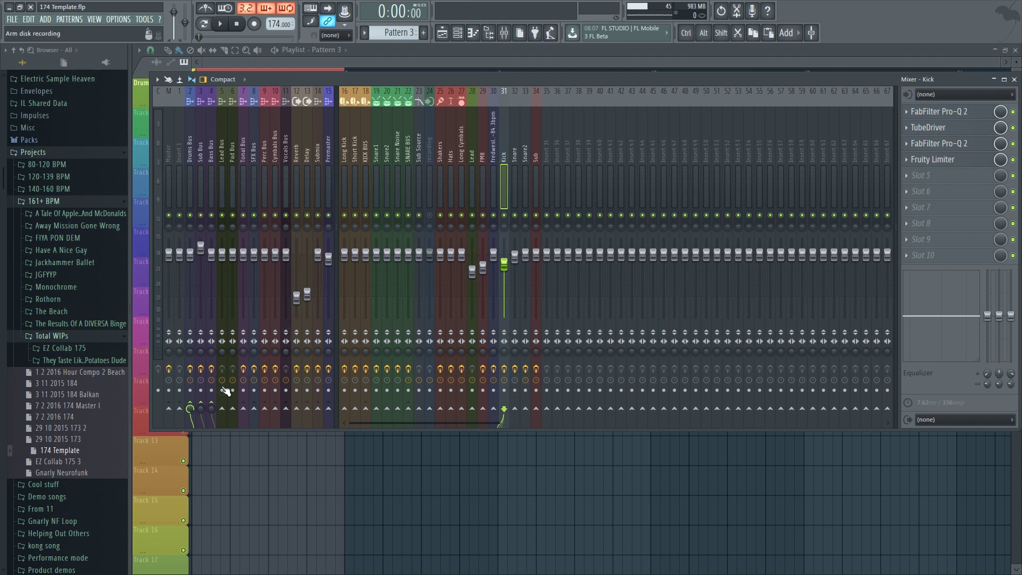
pyautogui.click(202, 403)
pyautogui.click(211, 403)
pyautogui.click(517, 181)
pyautogui.click(211, 409)
pyautogui.click(201, 406)
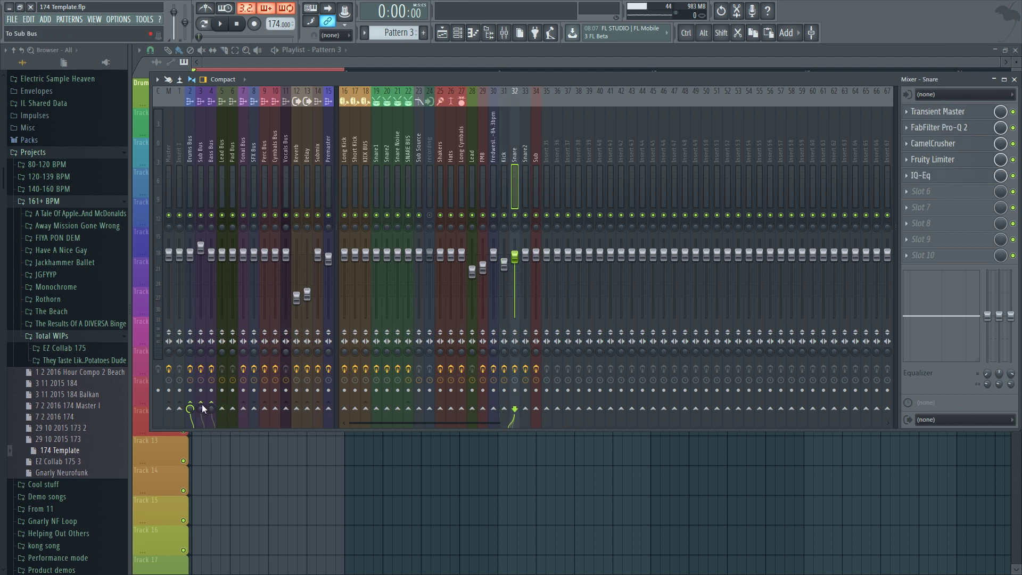
pyautogui.click(202, 406)
pyautogui.click(211, 406)
# Step: Examine the routing of the Kick, Snare and Snare2 mixer tracks and of the Sub Bus
pyautogui.click(503, 183)
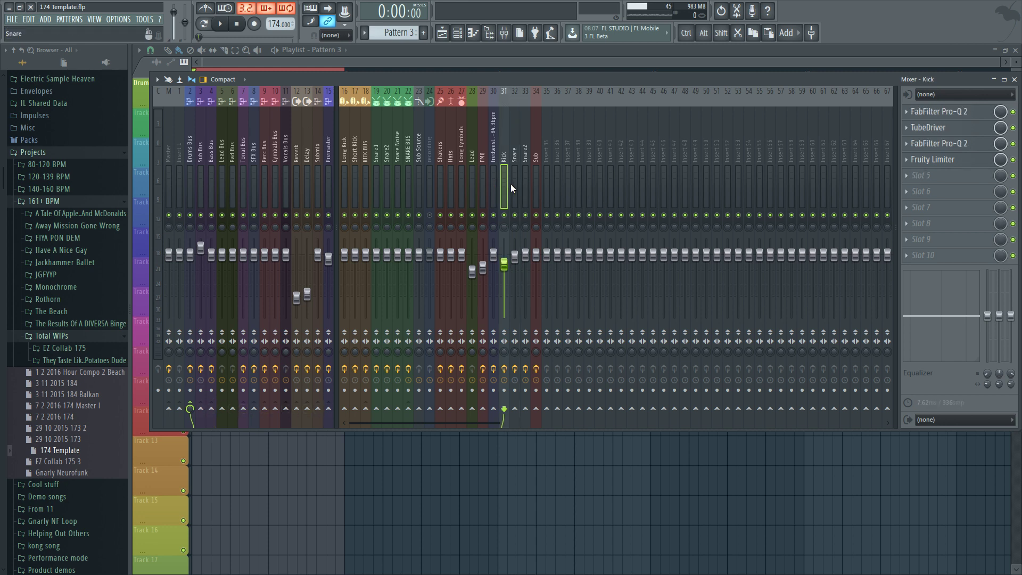
pyautogui.click(511, 183)
pyautogui.click(500, 184)
pyautogui.click(512, 183)
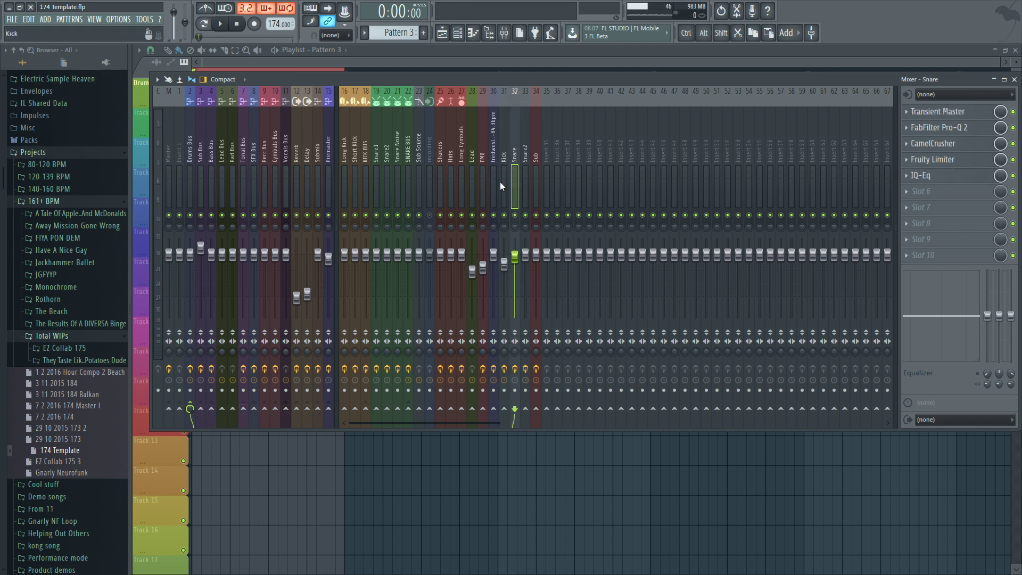
pyautogui.click(501, 183)
pyautogui.click(514, 181)
pyautogui.click(523, 181)
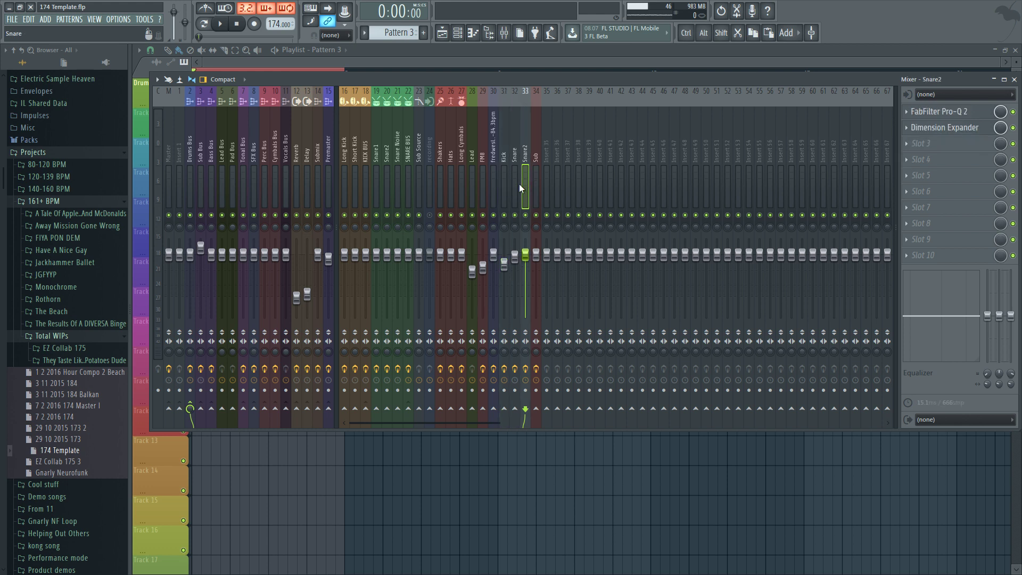
pyautogui.click(519, 184)
pyautogui.click(507, 183)
pyautogui.click(521, 182)
pyautogui.click(507, 179)
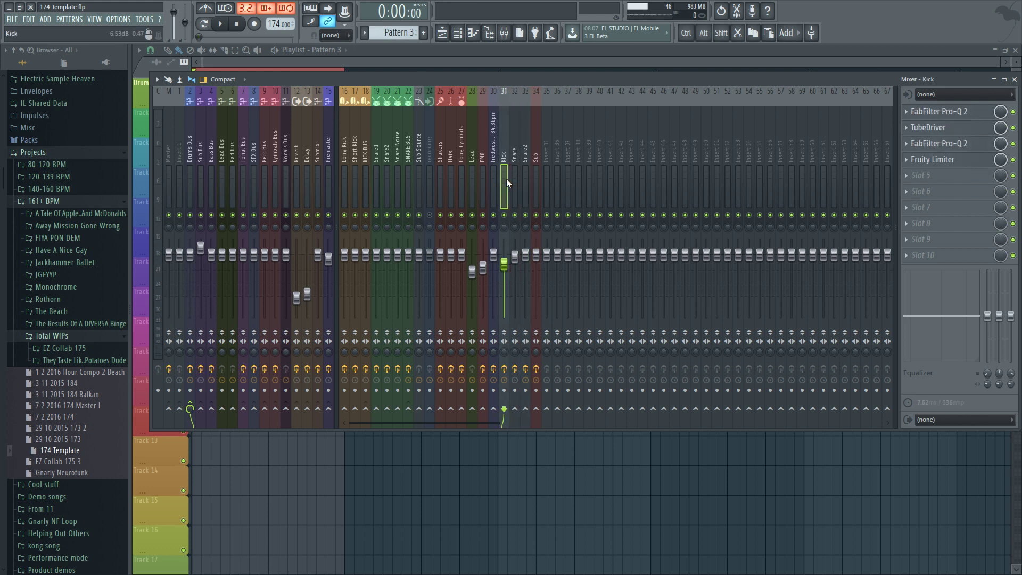
pyautogui.click(512, 178)
pyautogui.click(526, 177)
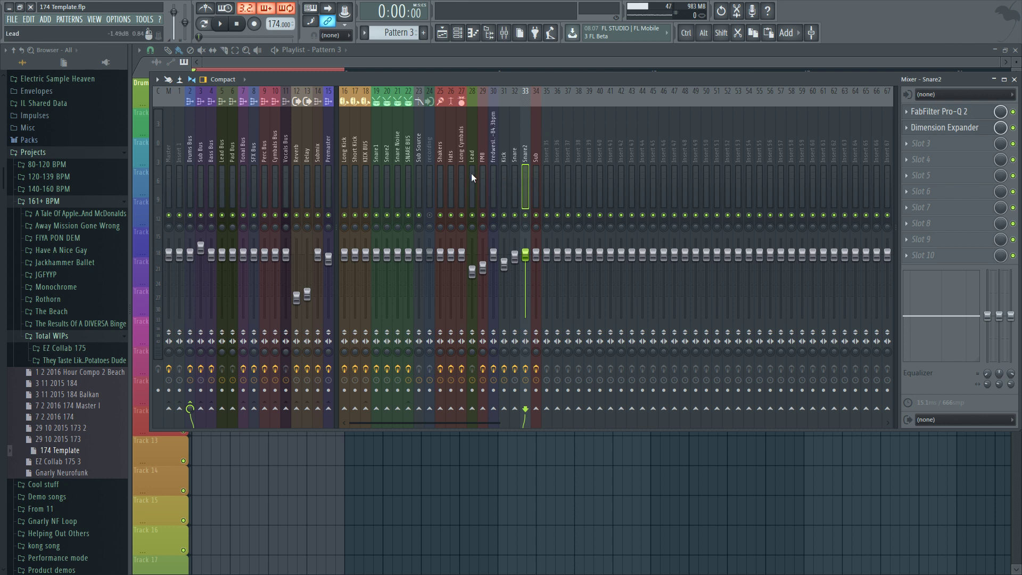
pyautogui.click(202, 171)
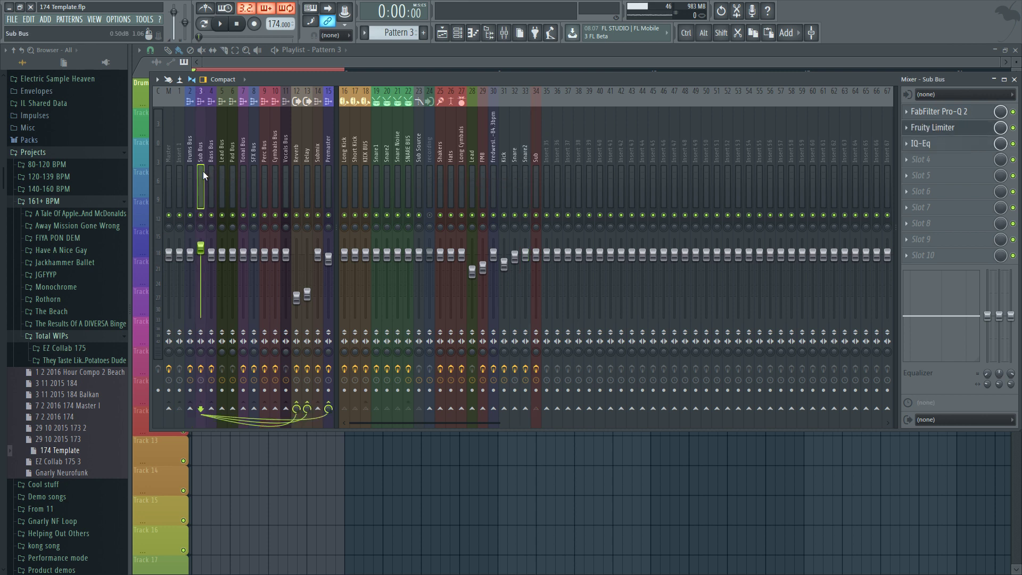
pyautogui.click(512, 176)
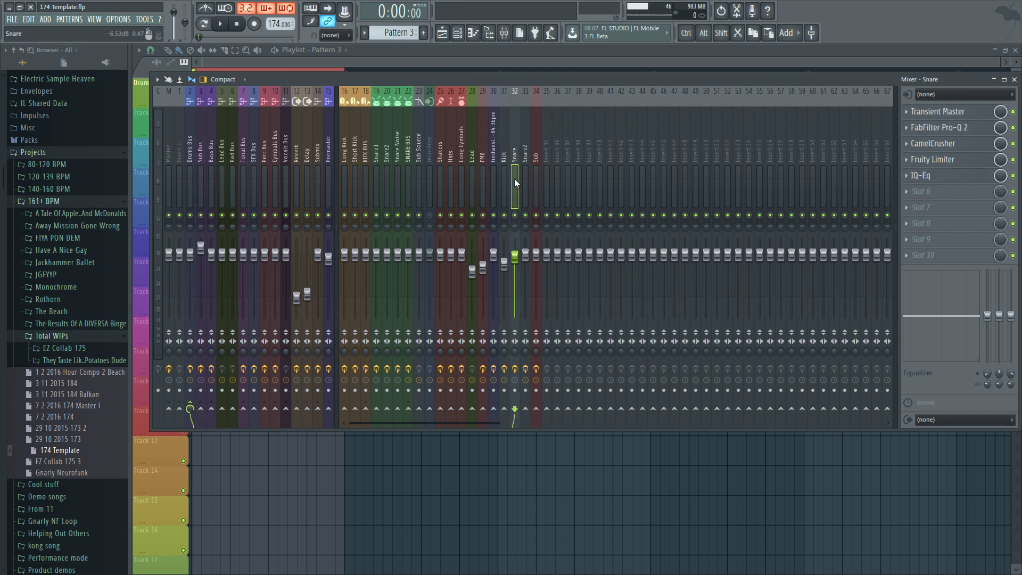
pyautogui.click(523, 179)
pyautogui.click(503, 178)
pyautogui.keyDown('ctrl'); pyautogui.keyDown('shift'); pyautogui.click(514, 179); pyautogui.keyUp('shift'); pyautogui.keyUp('ctrl')
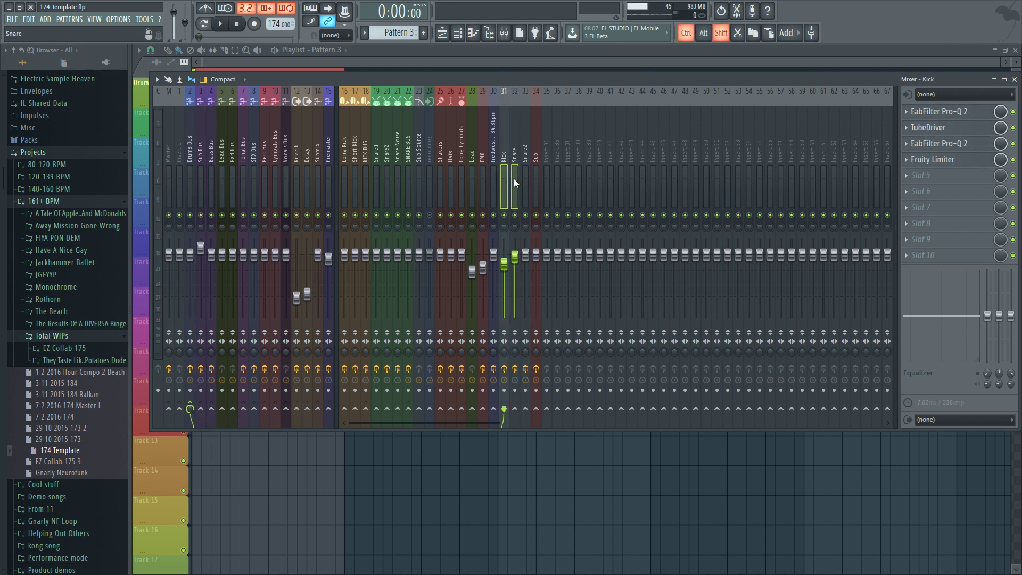
pyautogui.keyDown('ctrl'); pyautogui.keyDown('shift'); pyautogui.click(523, 179); pyautogui.keyUp('shift'); pyautogui.keyUp('ctrl')
# Step: Select the Kick, Snare and Snare2 mixer tracks together and route them to Insert 1, keeping their Drums Bus routing
pyautogui.click(516, 181)
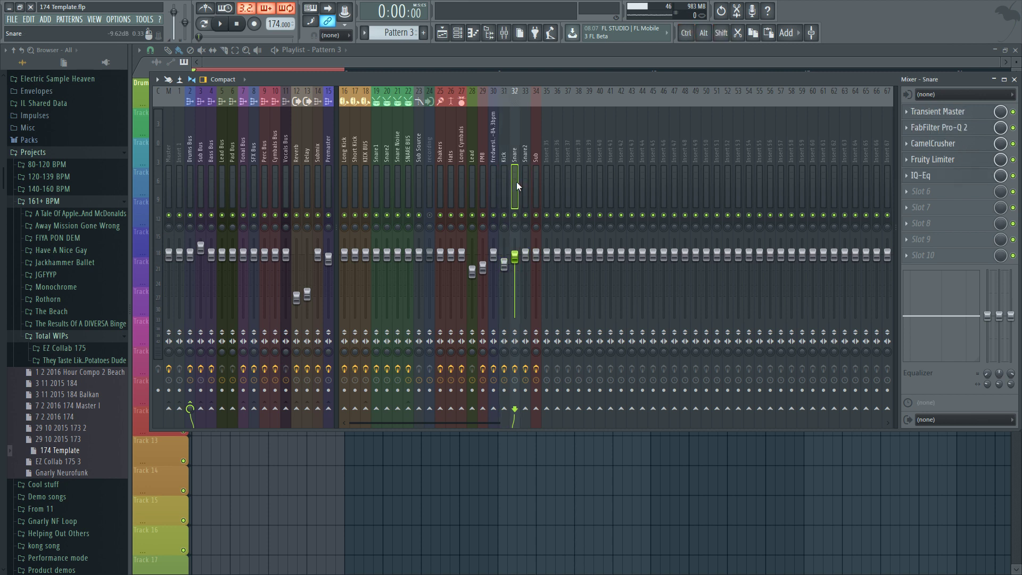
pyautogui.keyDown('ctrl'); pyautogui.keyDown('shift'); pyautogui.click(503, 178); pyautogui.keyUp('shift'); pyautogui.keyUp('ctrl')
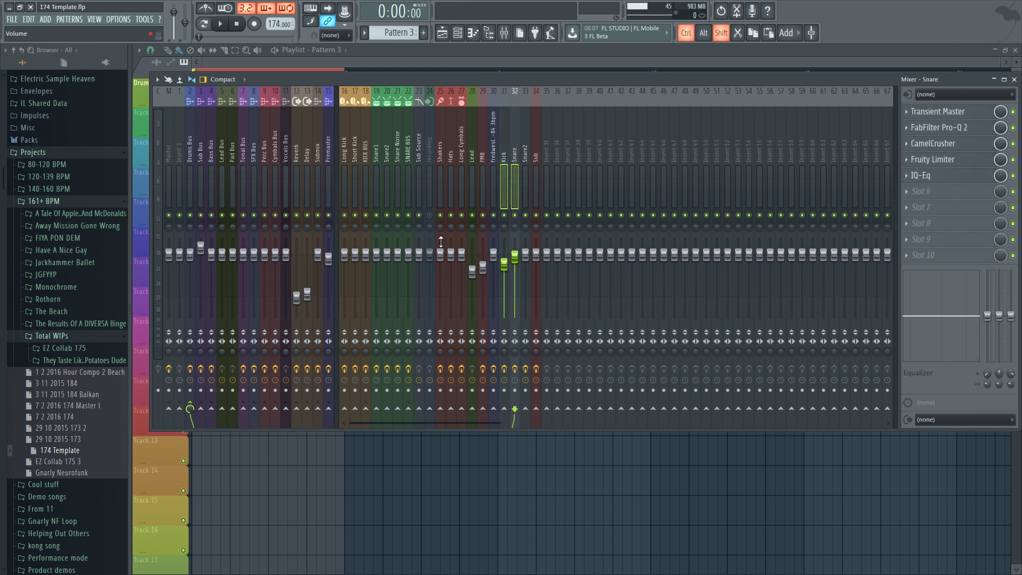
pyautogui.keyDown('ctrl'); pyautogui.keyDown('shift'); pyautogui.click(527, 185); pyautogui.keyUp('shift'); pyautogui.keyUp('ctrl')
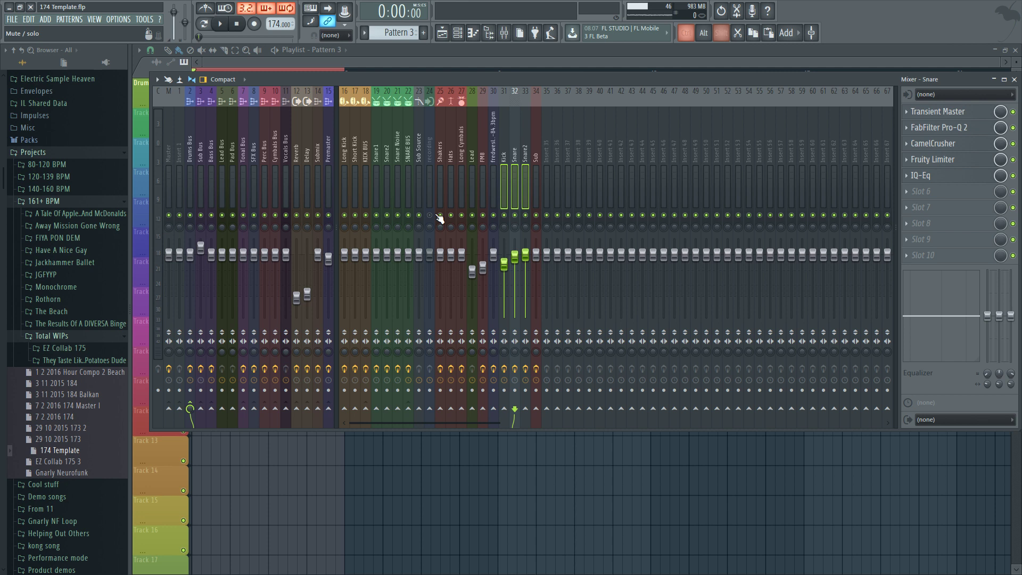
pyautogui.rightClick(180, 409)
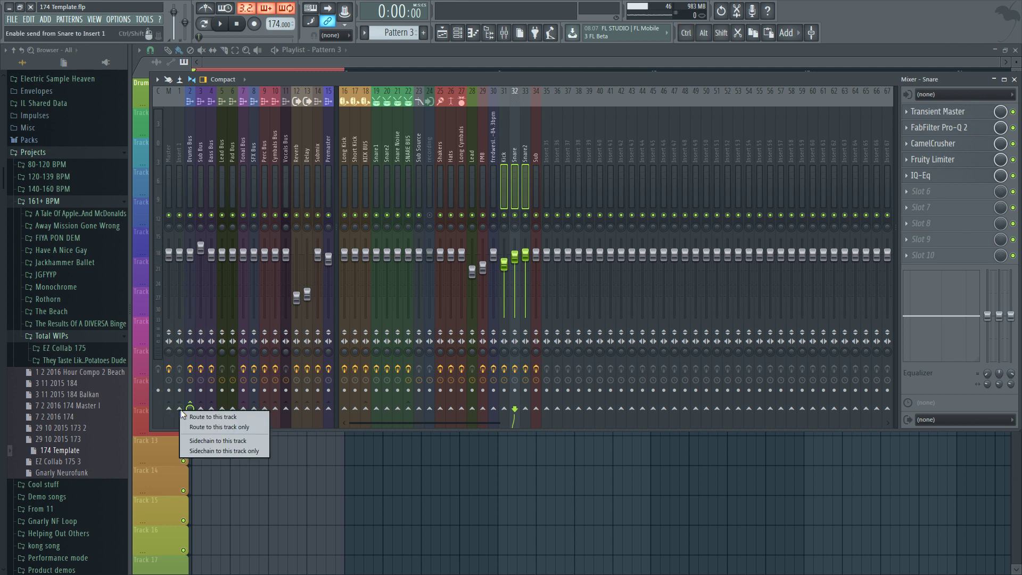
pyautogui.click(222, 418)
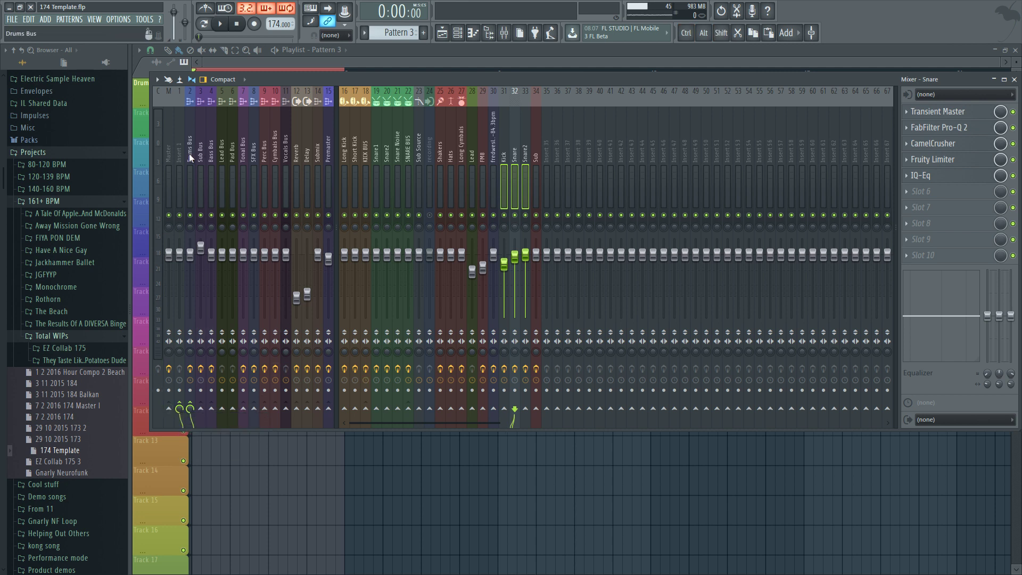
# Step: Examine the outgoing routing of Insert 1, the Lead Bus, the Pad Bus and the Drums Bus
pyautogui.click(181, 173)
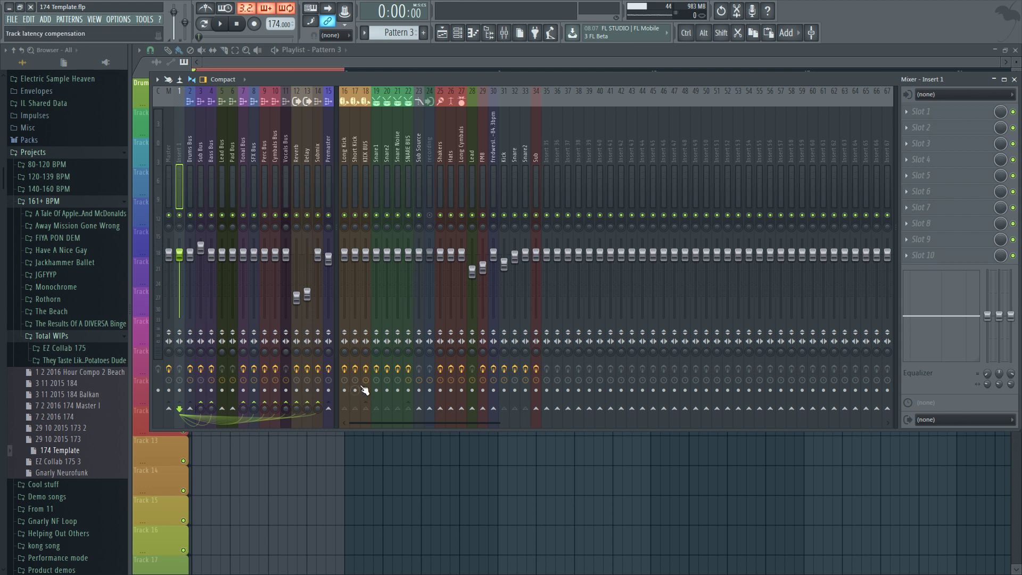
pyautogui.click(220, 169)
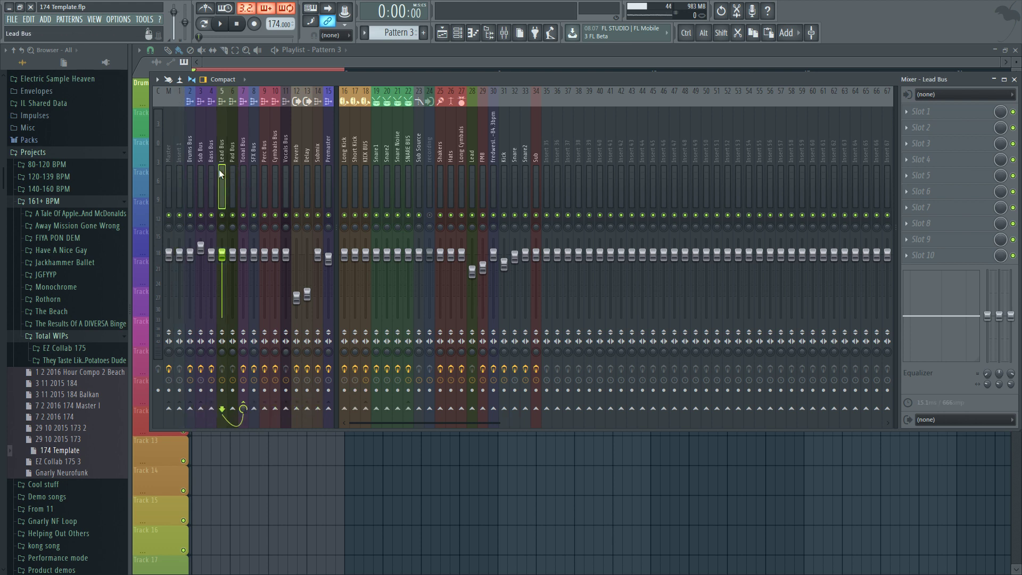
pyautogui.click(233, 169)
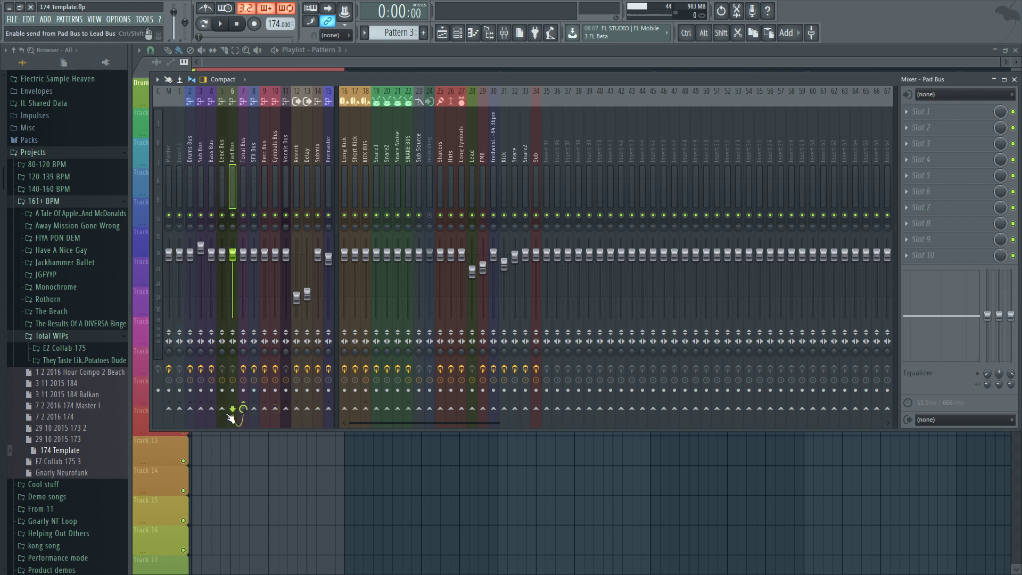
pyautogui.click(190, 178)
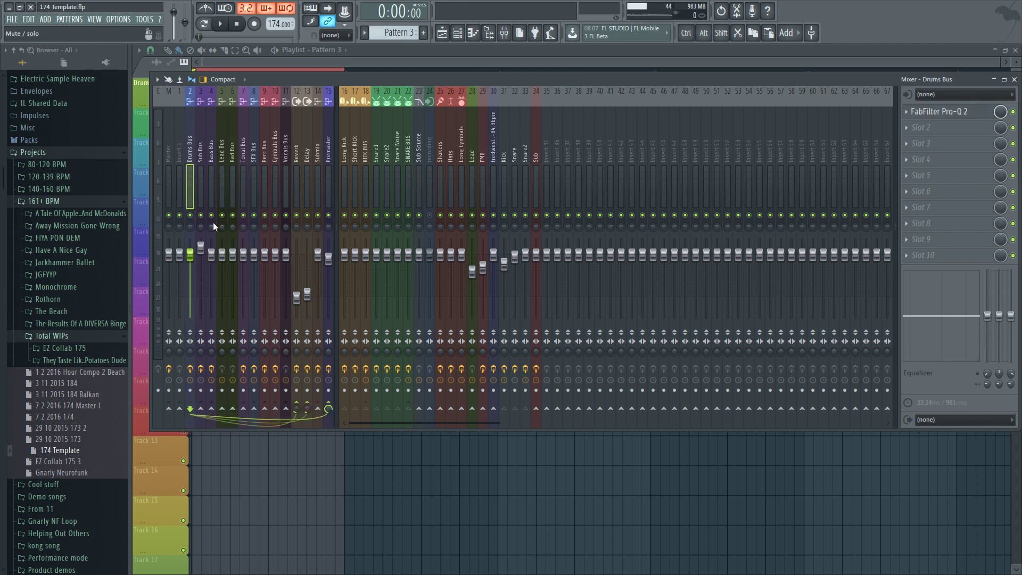
pyautogui.click(179, 165)
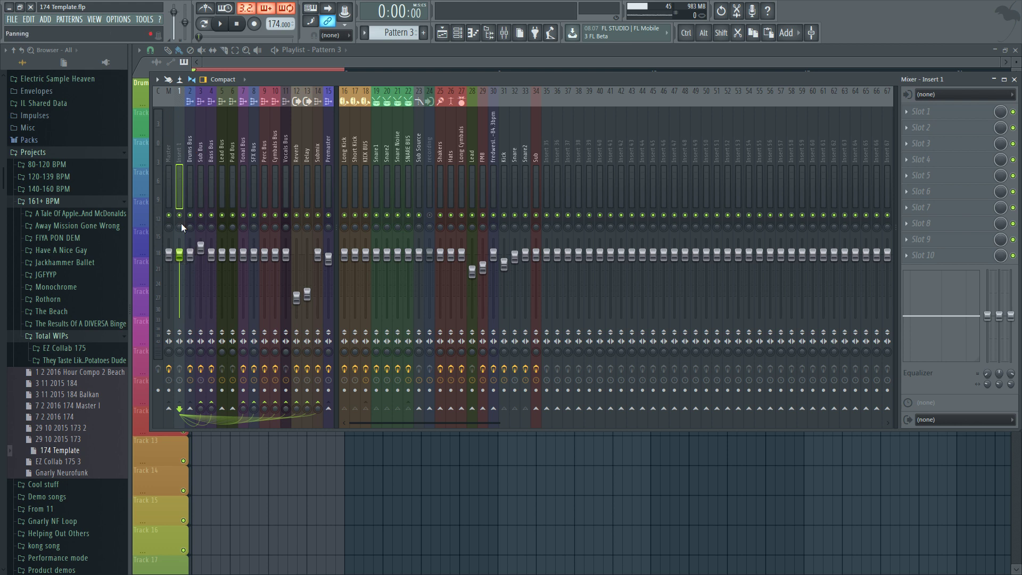
# Step: Open Pattern 2 from the playlist to view its channels, and bring the mixer back to the front
pyautogui.moveTo(459, 82); pyautogui.dragTo(449, 191)
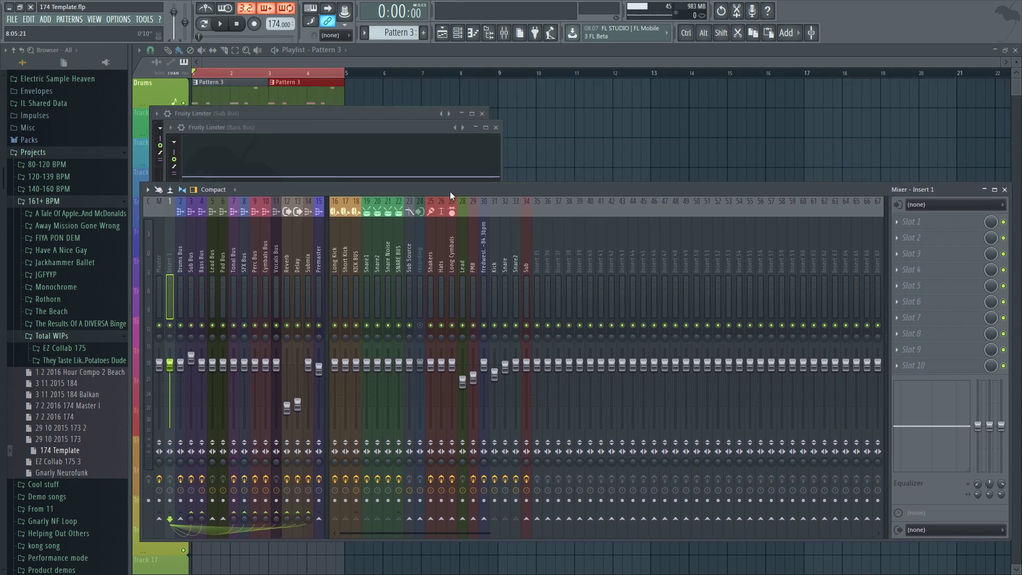
pyautogui.click(292, 91)
pyautogui.doubleClick(292, 92)
pyautogui.doubleClick(253, 122)
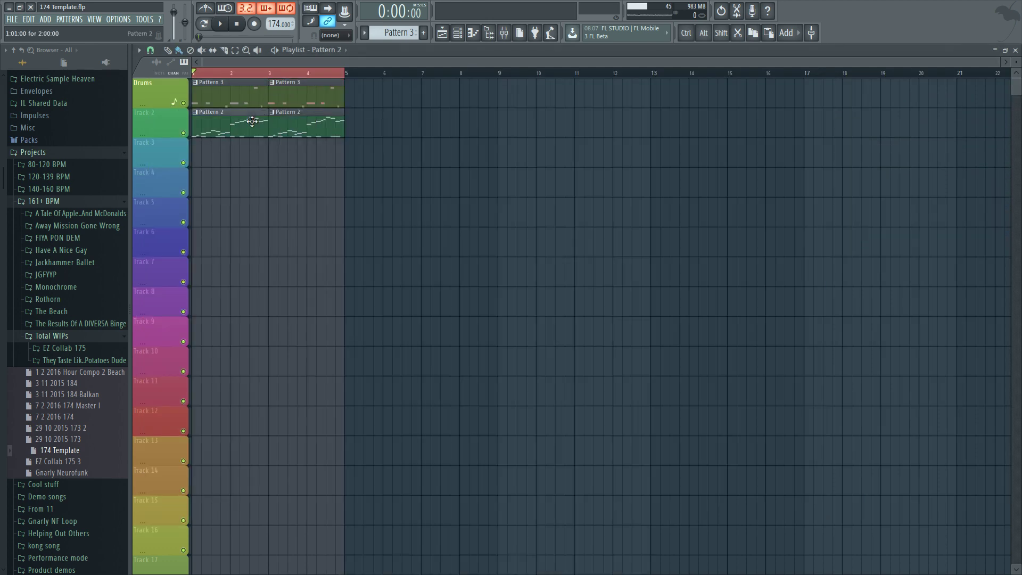
pyautogui.moveTo(674, 107); pyautogui.dragTo(793, 59)
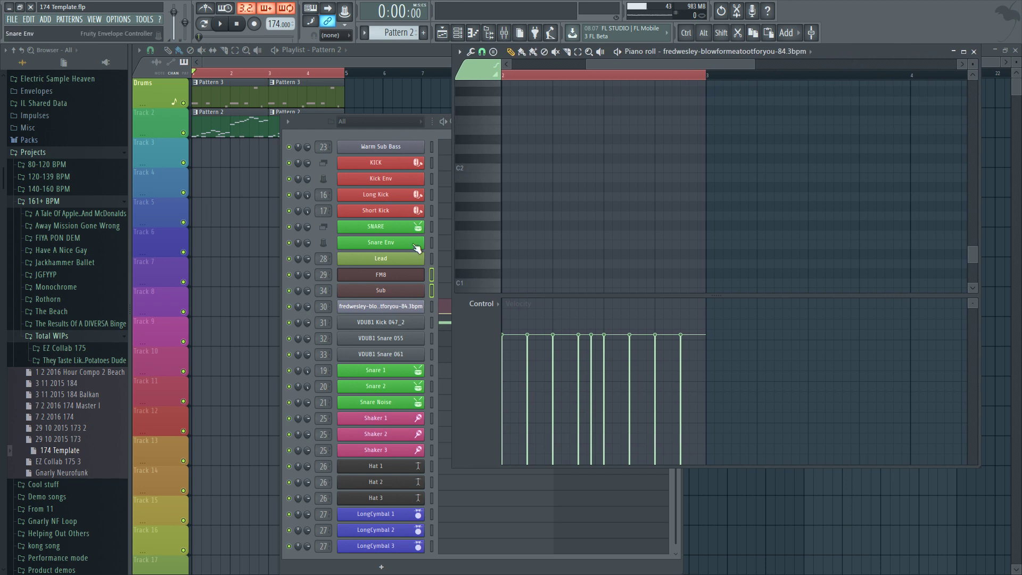
pyautogui.click(504, 32)
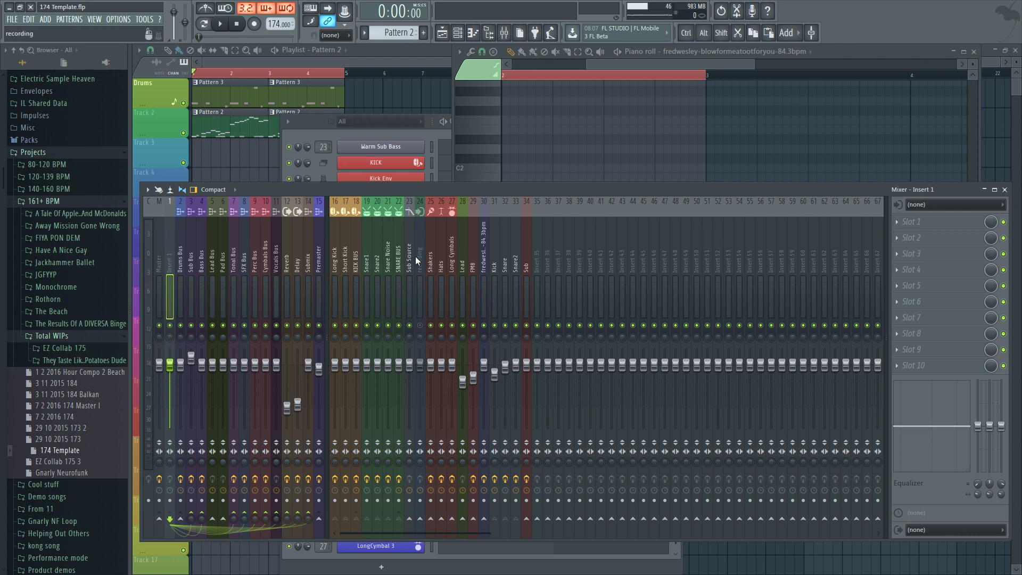
# Step: Add a Fruity Limiter to the first effect slot of Insert 1 and show its compressor settings
pyautogui.click(925, 221)
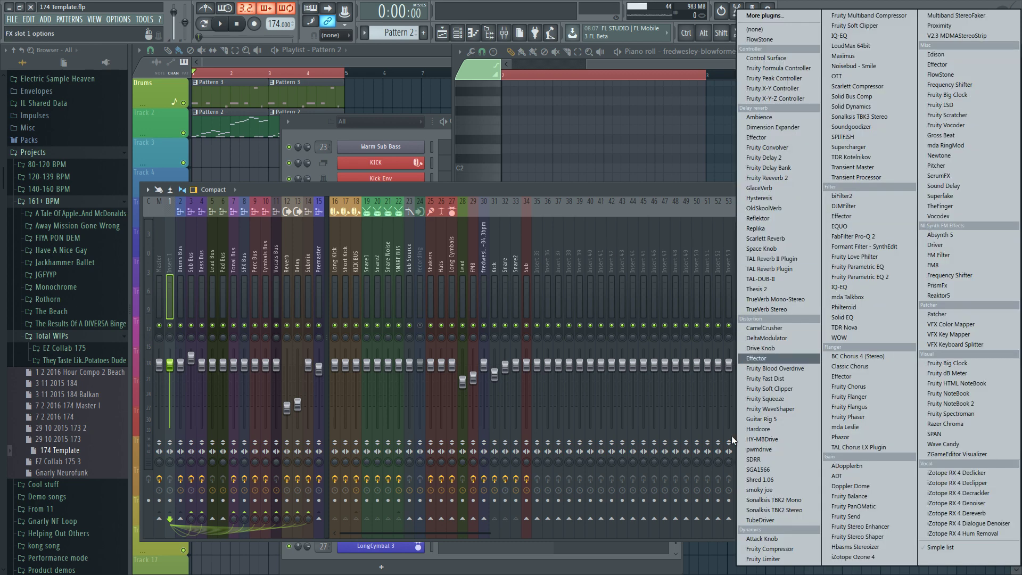
pyautogui.click(775, 560)
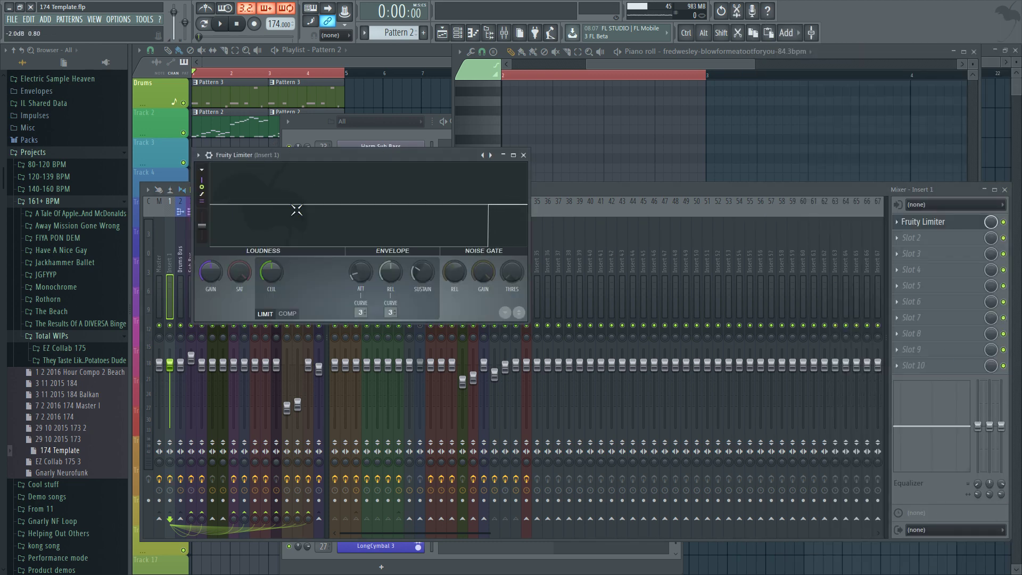
pyautogui.moveTo(317, 156); pyautogui.dragTo(487, 119)
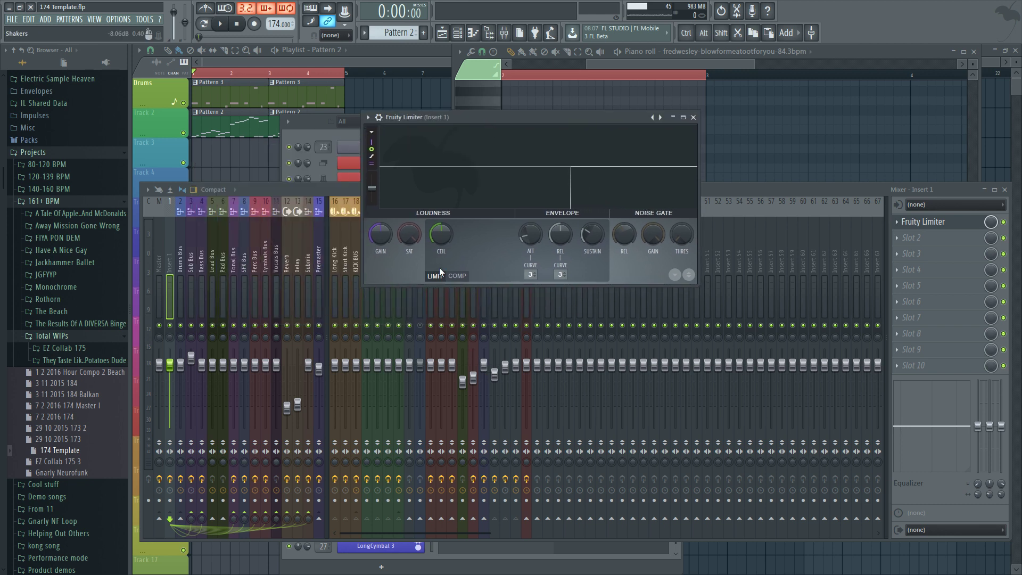
pyautogui.click(458, 277)
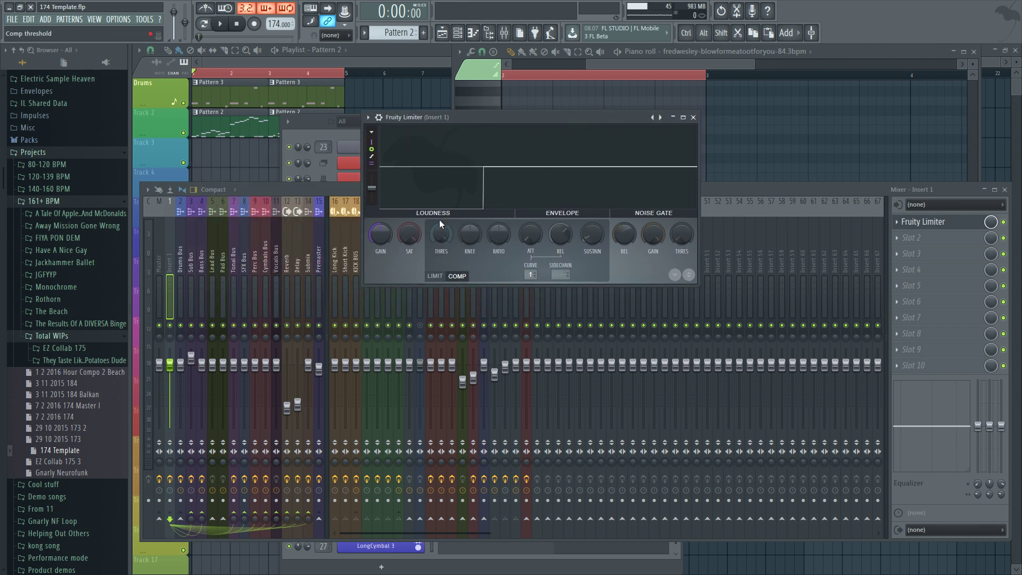
# Step: Raise the attack, lower the threshold and raise the ratio of Insert 1's compressor, and check it with playback
pyautogui.moveTo(539, 239); pyautogui.dragTo(540, 225)
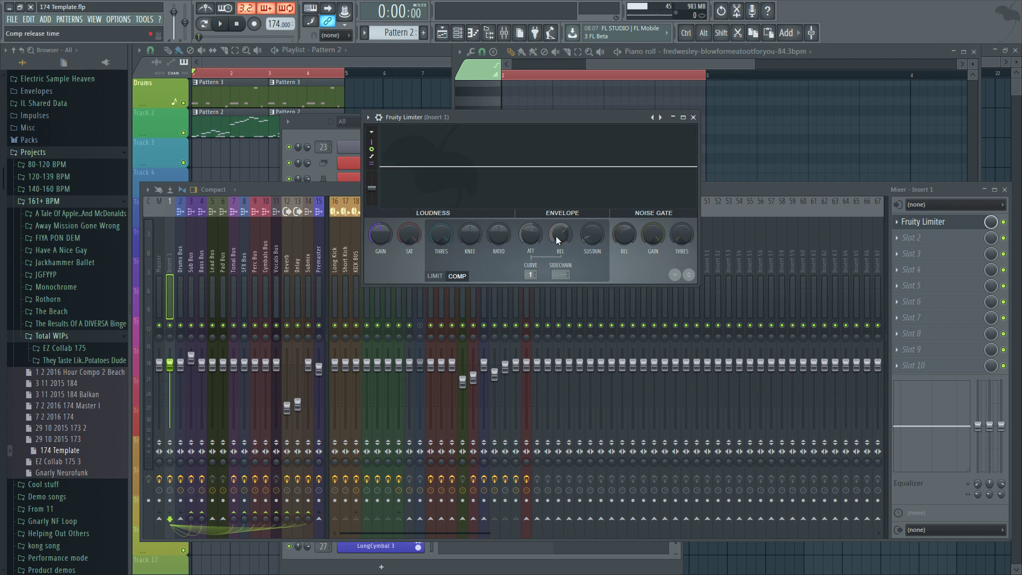
pyautogui.moveTo(441, 234); pyautogui.dragTo(441, 267)
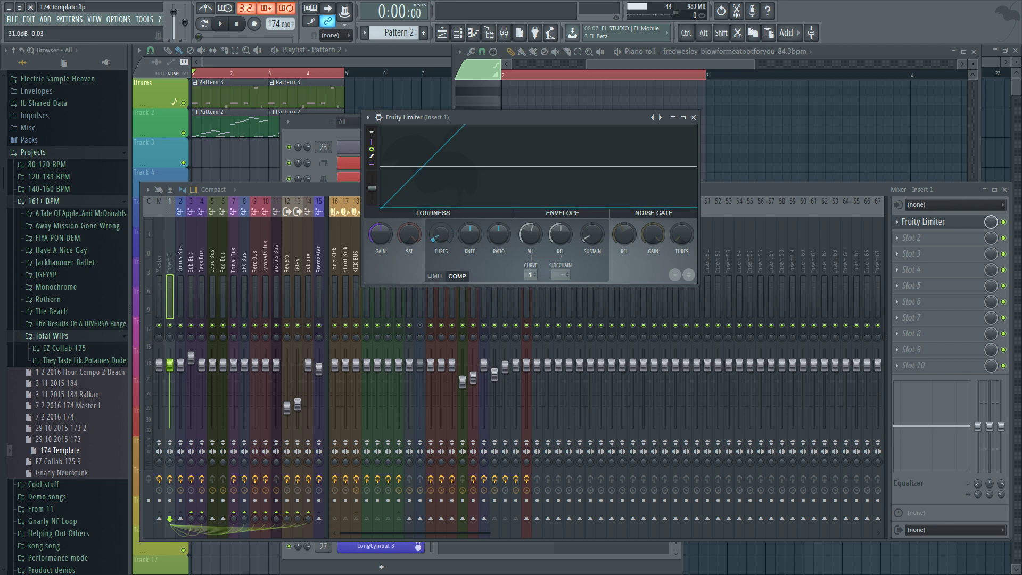
pyautogui.moveTo(498, 234); pyautogui.dragTo(498, 207)
pyautogui.press('space')
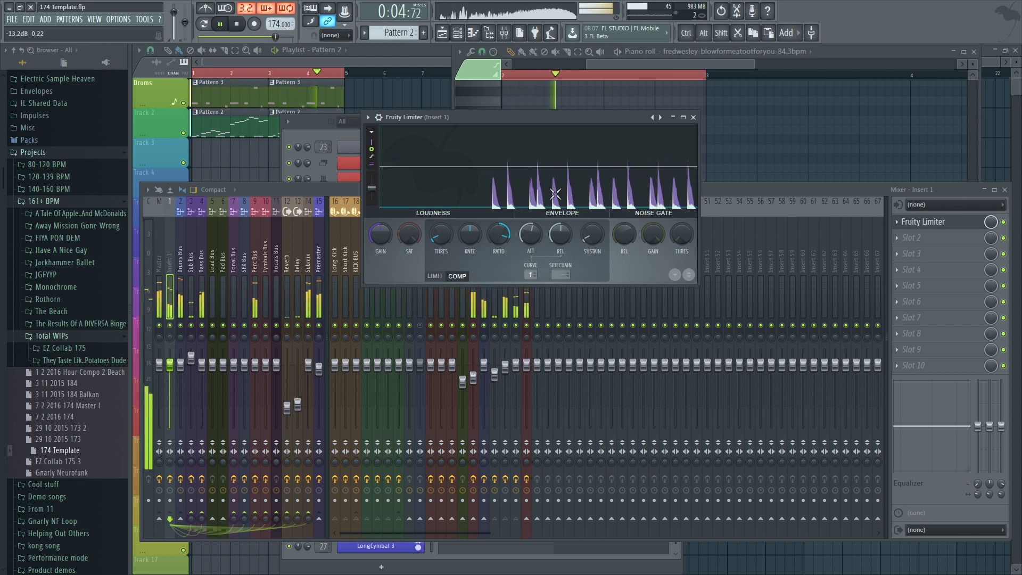
pyautogui.press('space')
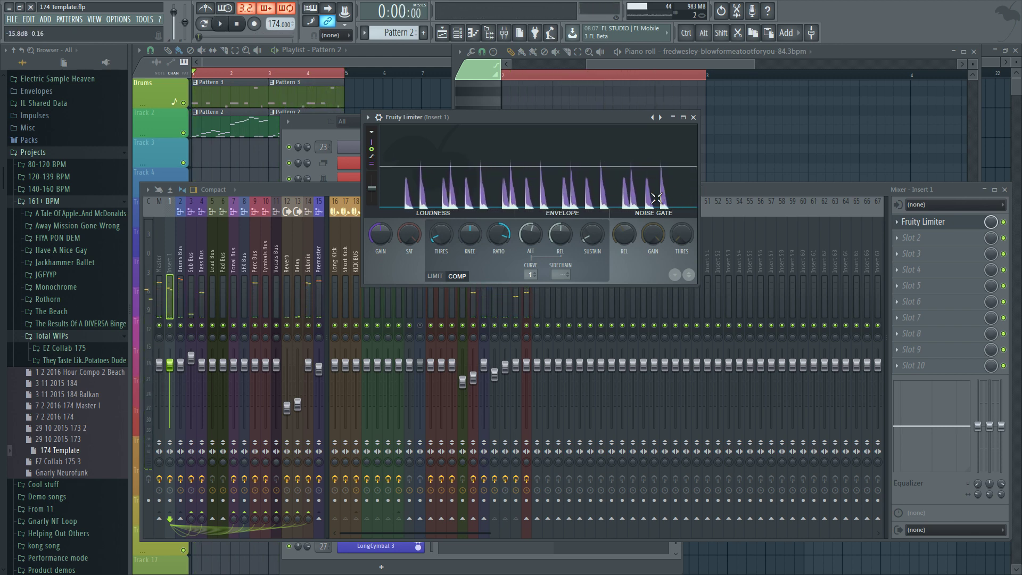
# Step: Set the sidechain source of the Sub Bus Fruity Limiter to Insert 1
pyautogui.click(171, 285)
pyautogui.click(193, 287)
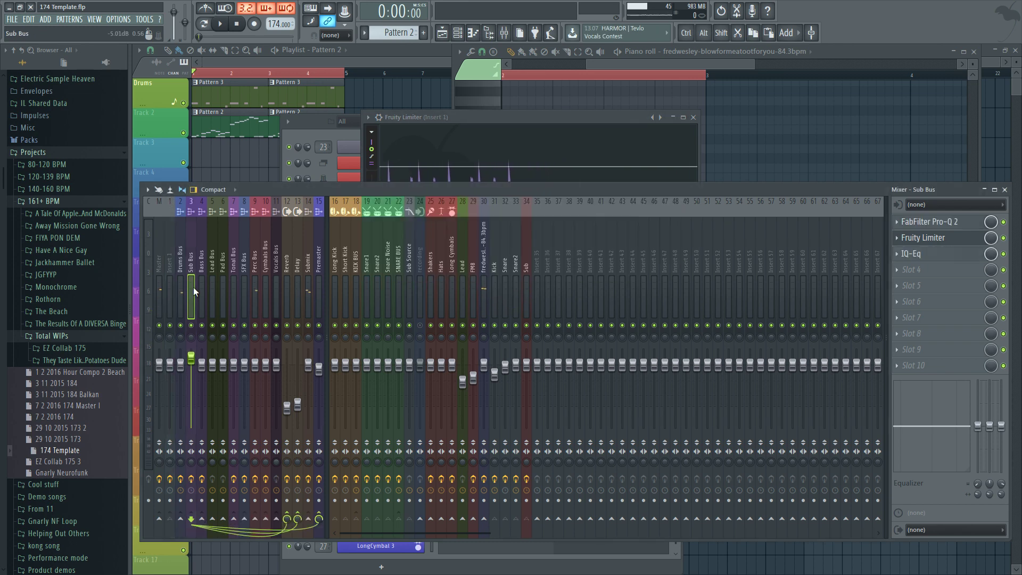
pyautogui.click(923, 238)
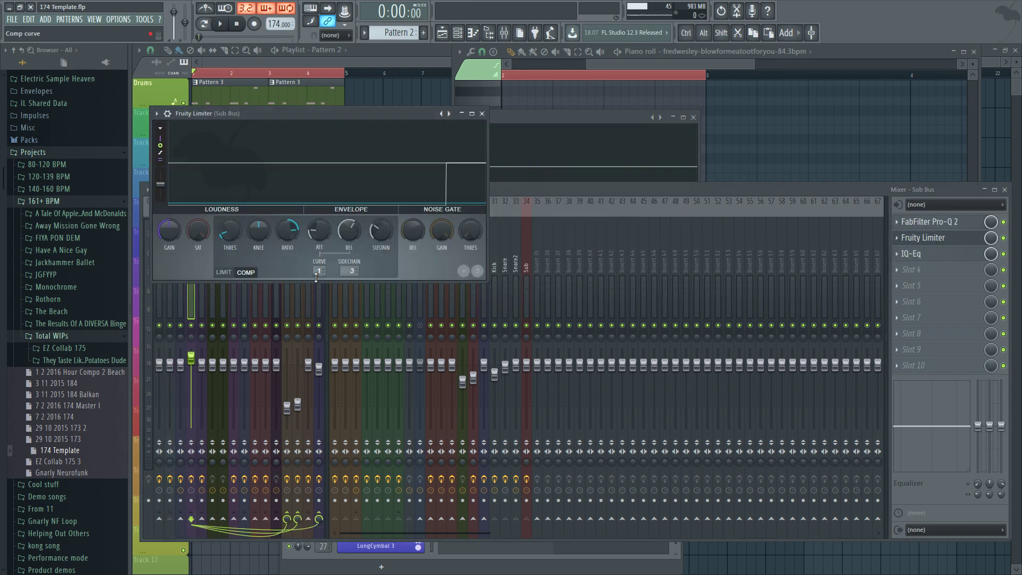
pyautogui.click(344, 268)
pyautogui.click(357, 281)
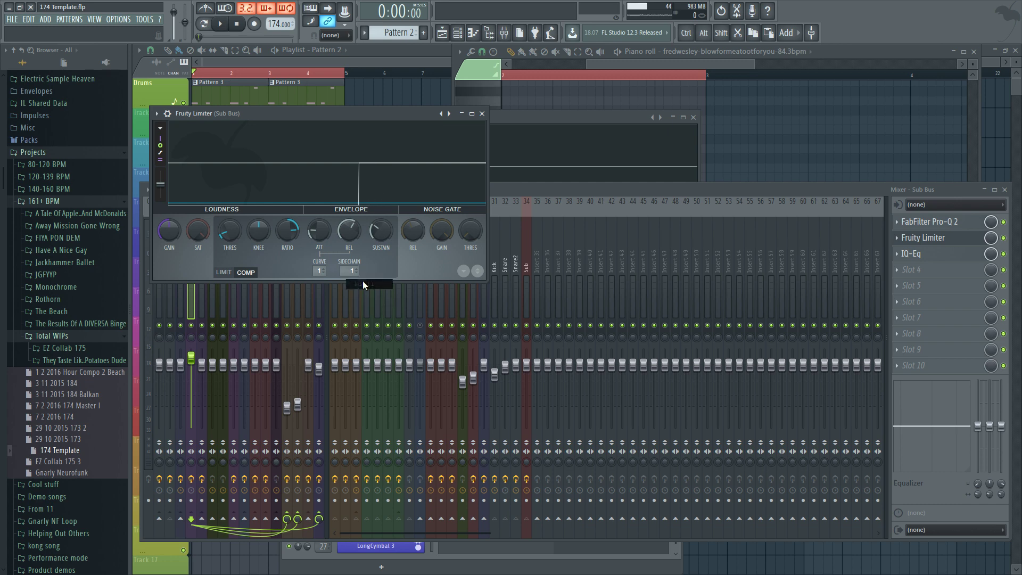
pyautogui.click(482, 114)
# Step: Set the sidechain source of the Bass Bus Fruity Limiter to Insert 1 and check the ducking with playback
pyautogui.click(201, 290)
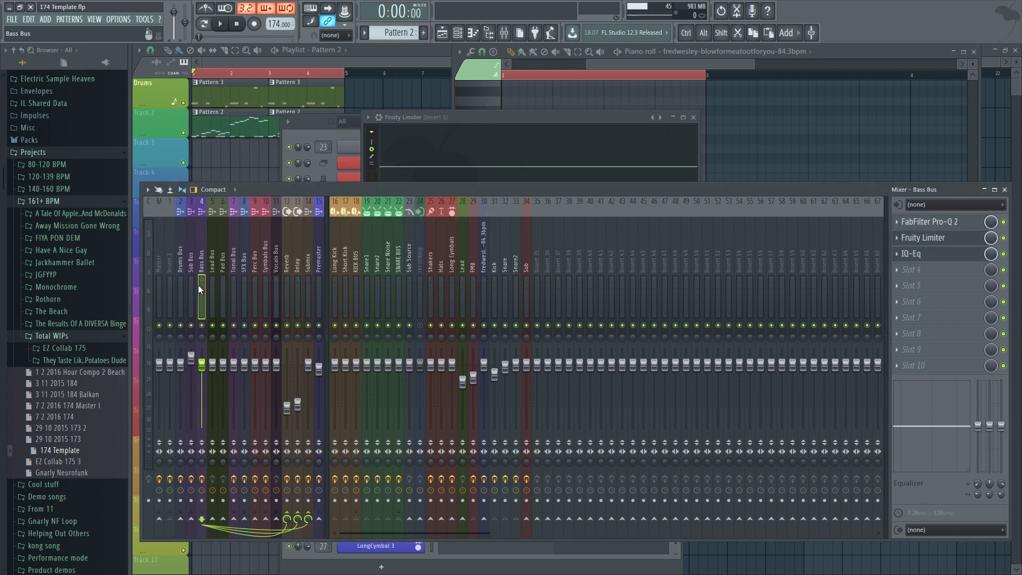
pyautogui.click(947, 241)
pyautogui.click(363, 284)
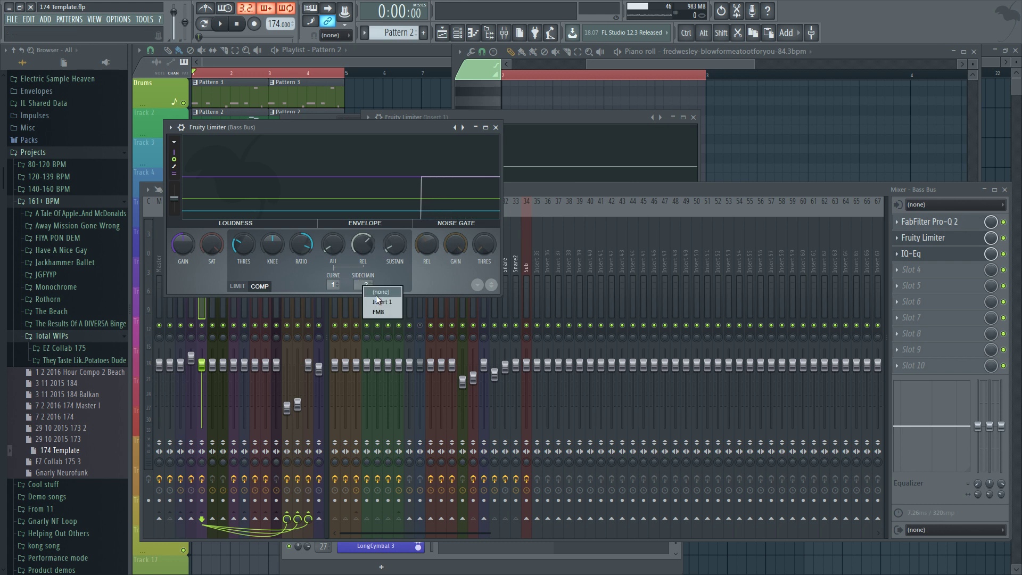
pyautogui.click(378, 304)
pyautogui.press('space')
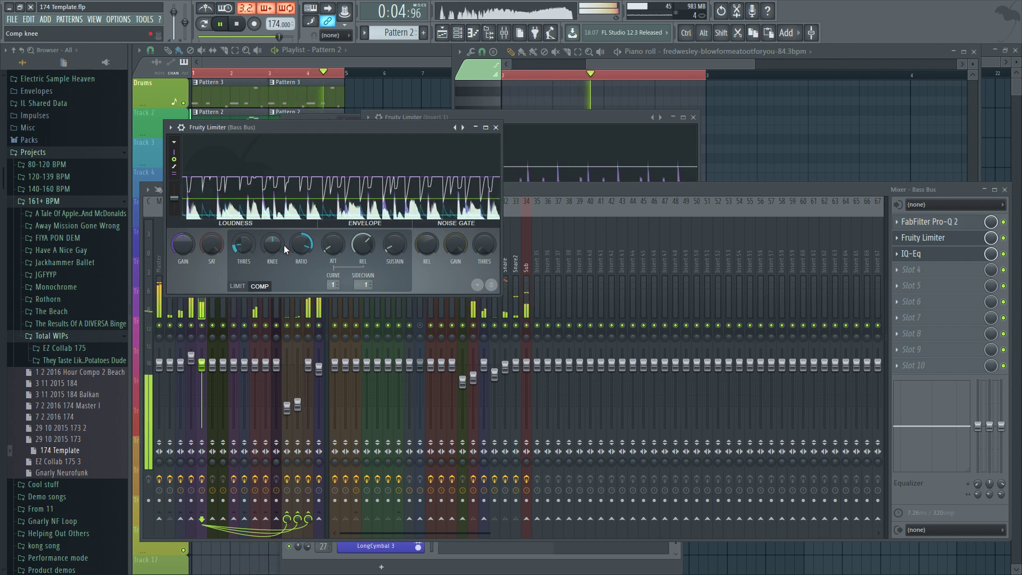
pyautogui.press('space')
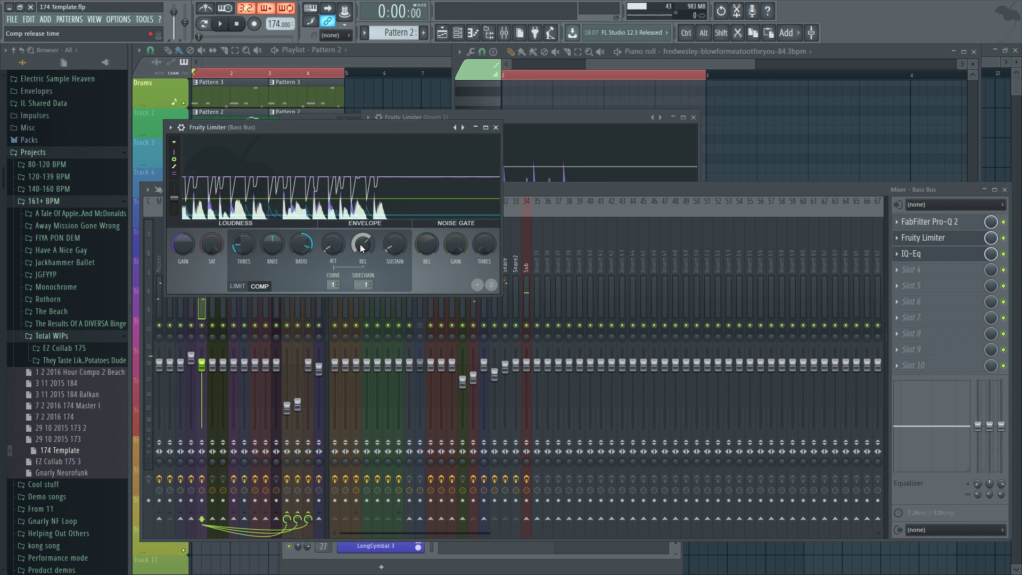
# Step: Shorten the compressor release of the Bass Bus Fruity Limiter while the pattern plays
pyautogui.click(523, 185)
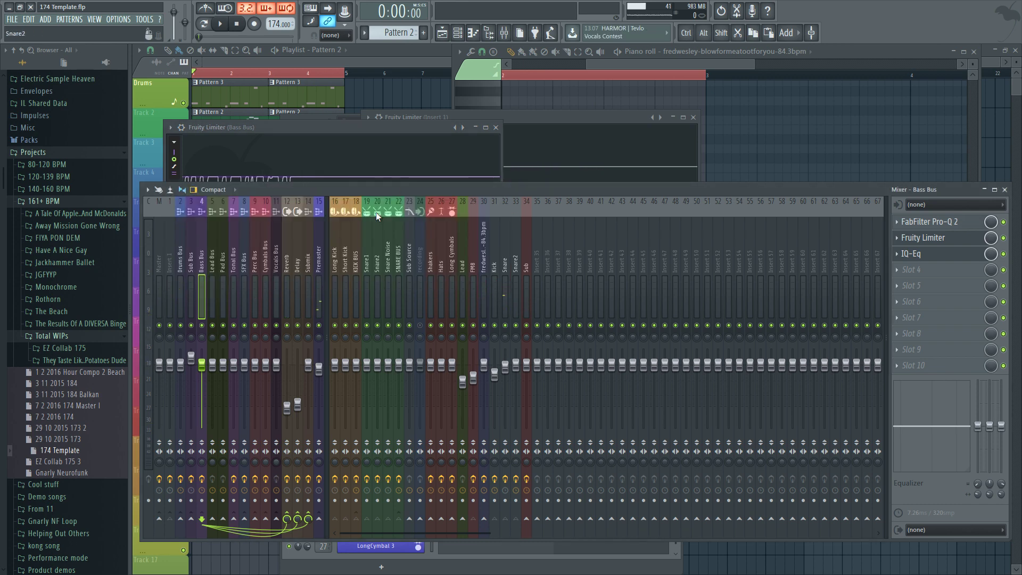
pyautogui.click(357, 127)
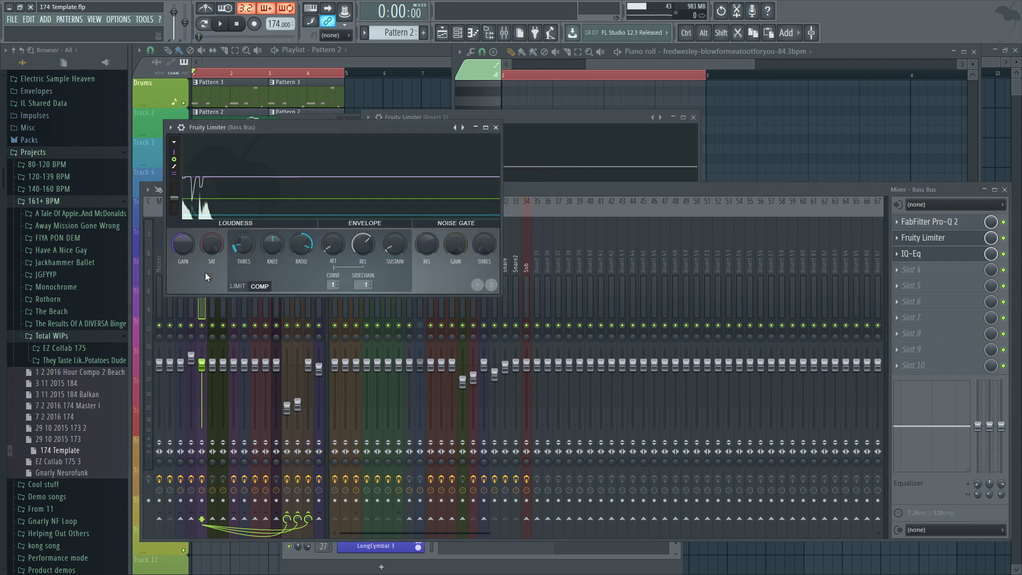
pyautogui.press('space')
pyautogui.click(359, 244)
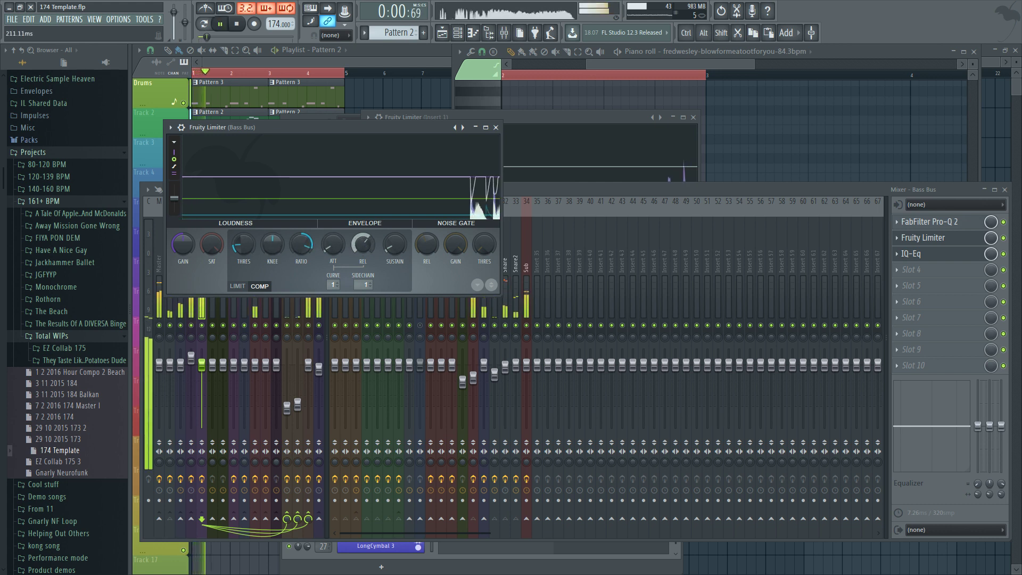
pyautogui.moveTo(363, 244); pyautogui.dragTo(362, 264)
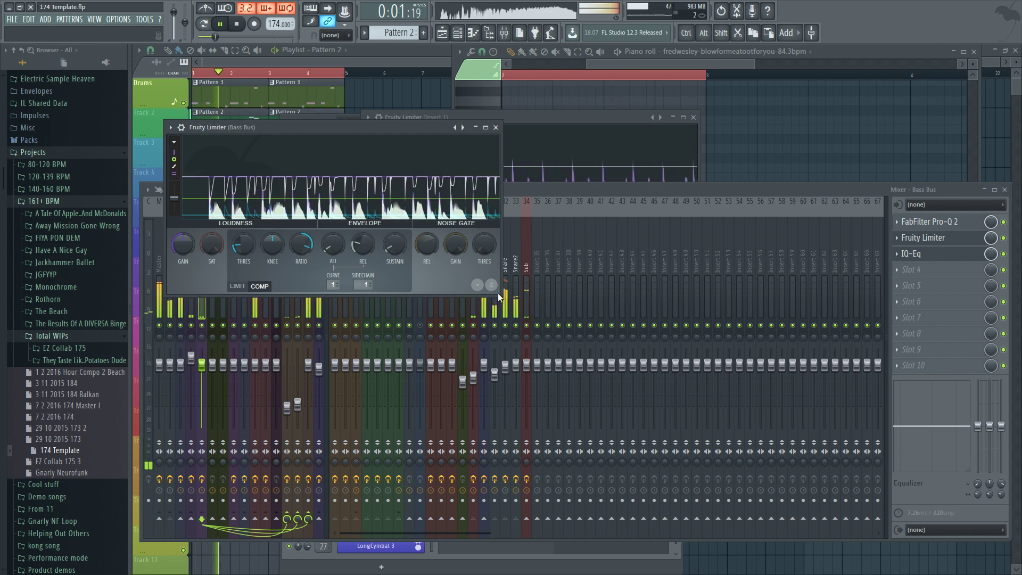
pyautogui.press('space')
# Step: Enlarge the Bass Bus Fruity Limiter window and examine its gain reduction curve during playback
pyautogui.moveTo(501, 294); pyautogui.dragTo(850, 573)
pyautogui.press('space')
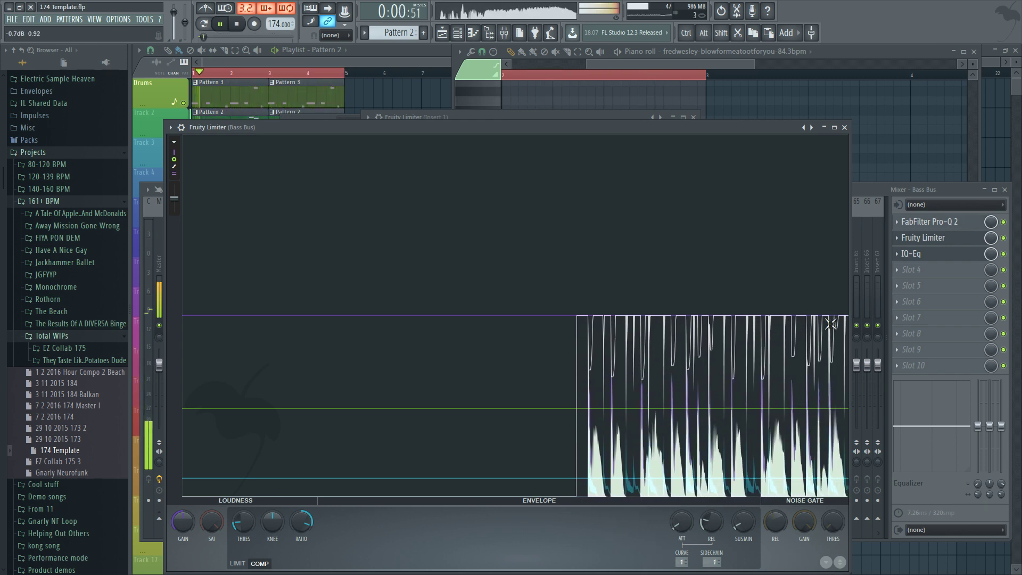
pyautogui.press('space')
# Step: Add a second Fruity Limiter to slot 2 of Insert 1, and switch the first one to its limiter settings
pyautogui.click(875, 184)
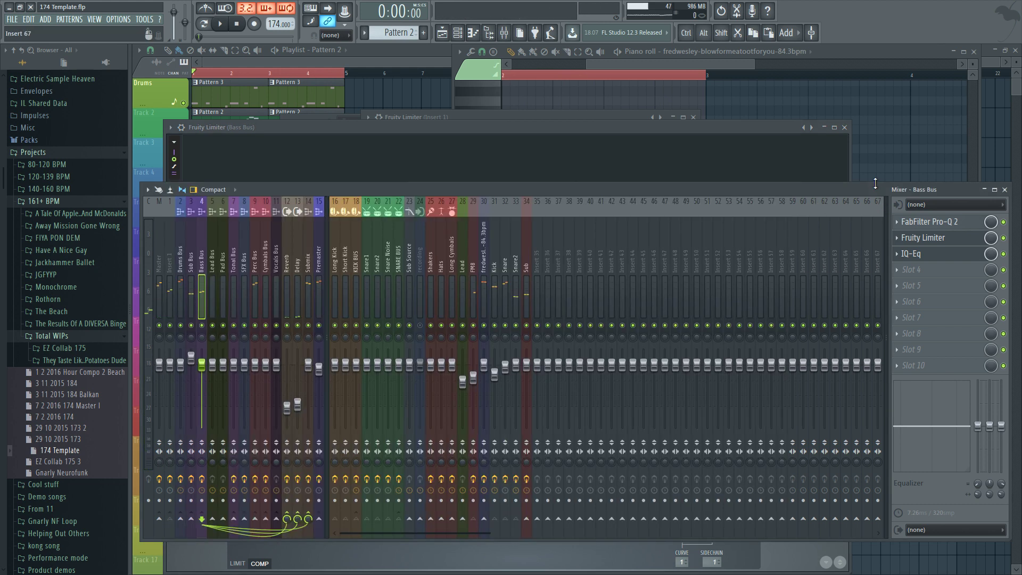
pyautogui.click(164, 293)
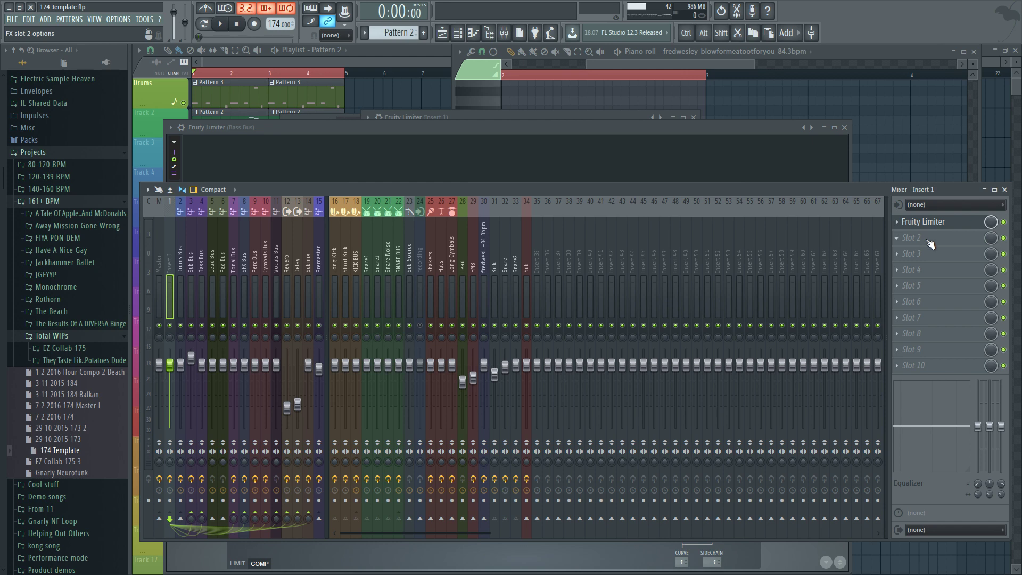
pyautogui.click(933, 244)
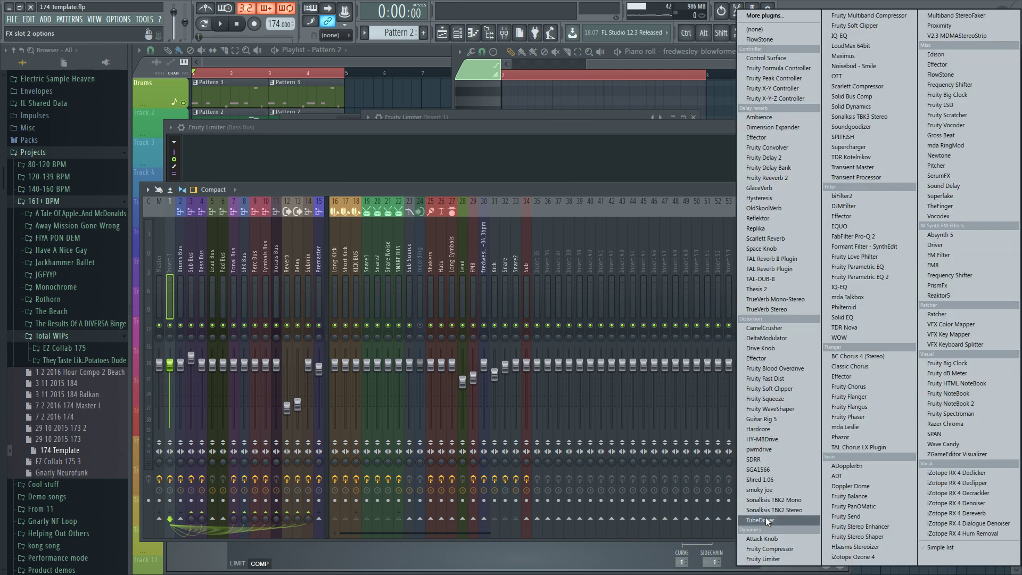
pyautogui.click(777, 559)
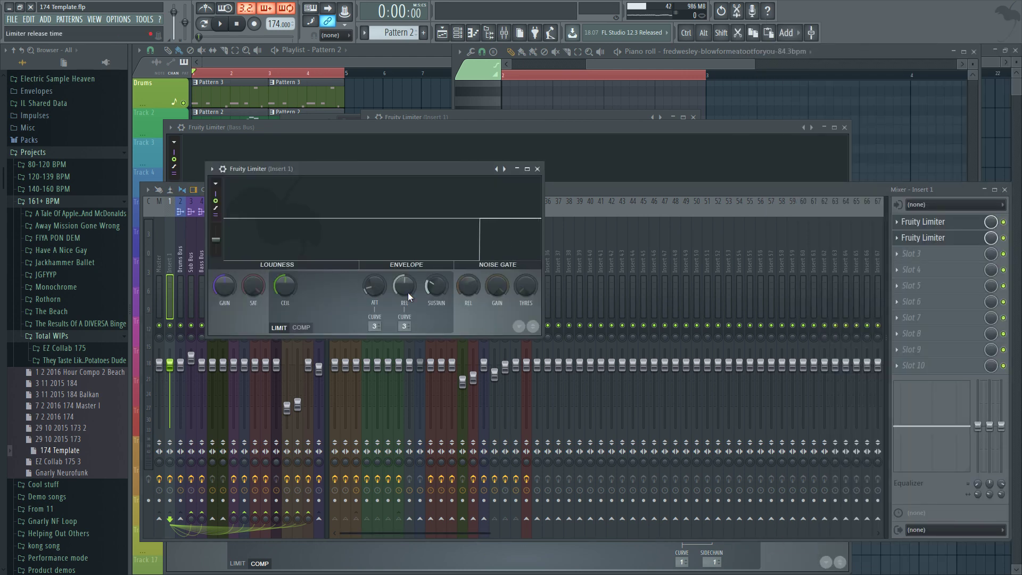
pyautogui.click(959, 222)
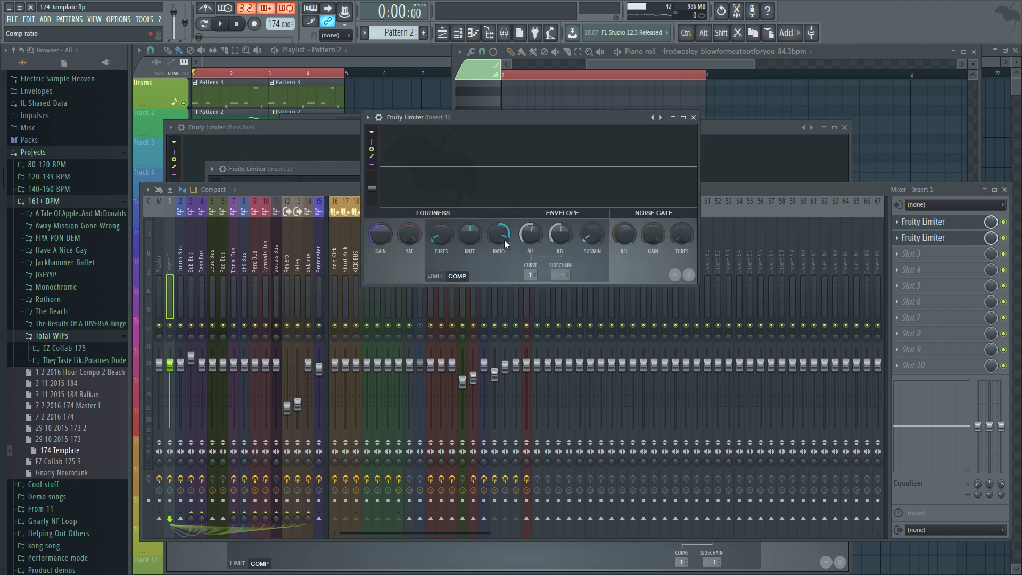
pyautogui.click(435, 276)
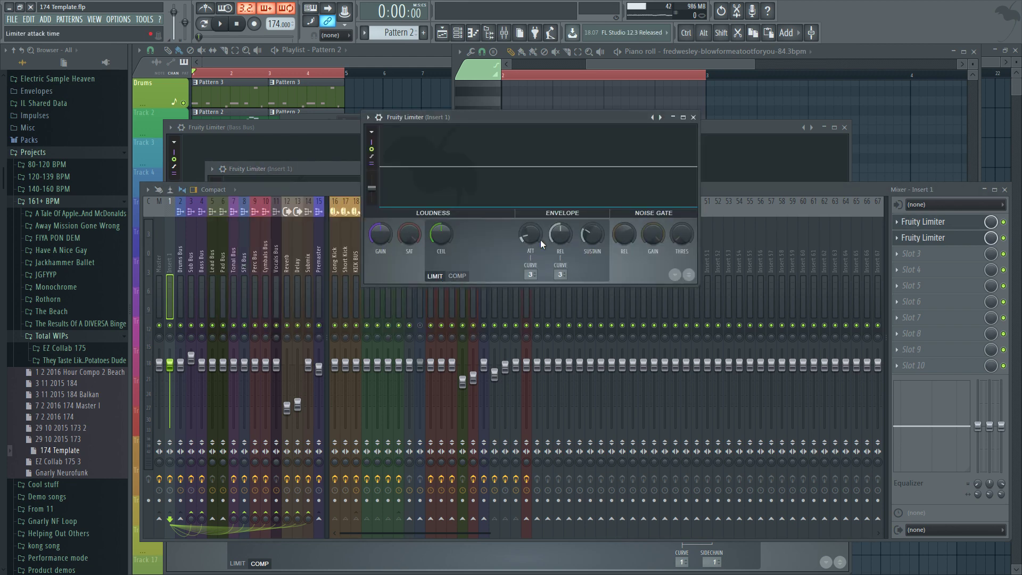
# Step: Set up the noise gate of Insert 1's second Fruity Limiter with a high threshold and minimum gain, and play the pattern
pyautogui.click(926, 238)
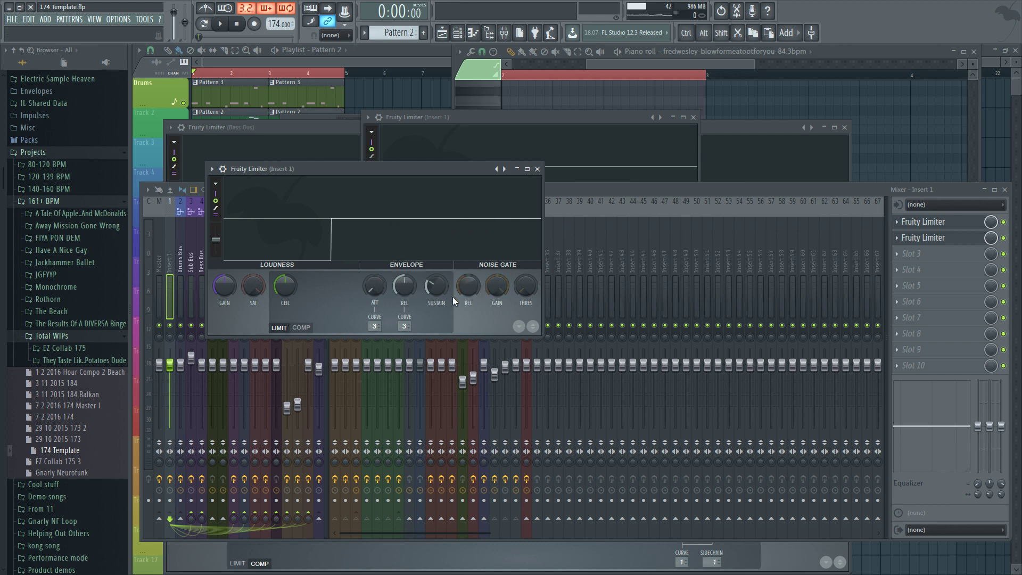
pyautogui.moveTo(526, 286)
pyautogui.mouseDown()
pyautogui.moveTo(526, 261)
pyautogui.moveTo(504, 341)
pyautogui.mouseUp()
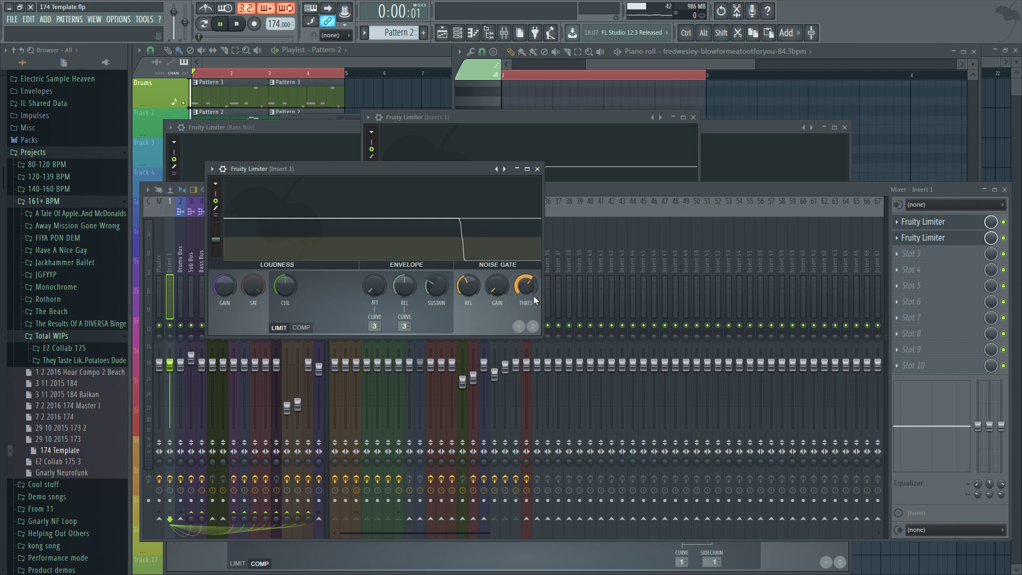
pyautogui.press('space')
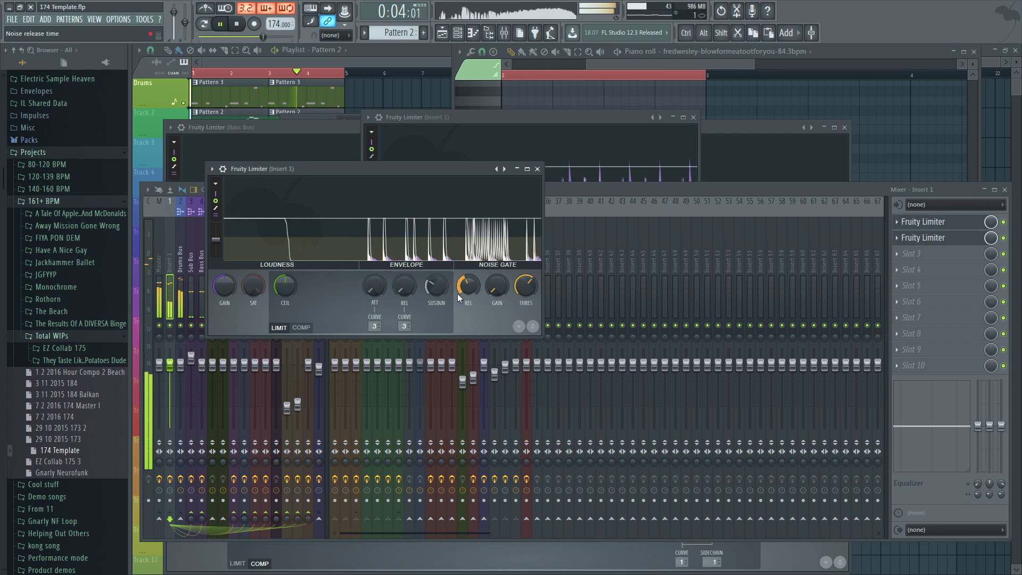
# Step: Rearrange the limiter windows and examine the Insert 1 signal and the Bass Bus gain reduction during playback
pyautogui.moveTo(528, 113); pyautogui.dragTo(704, 168)
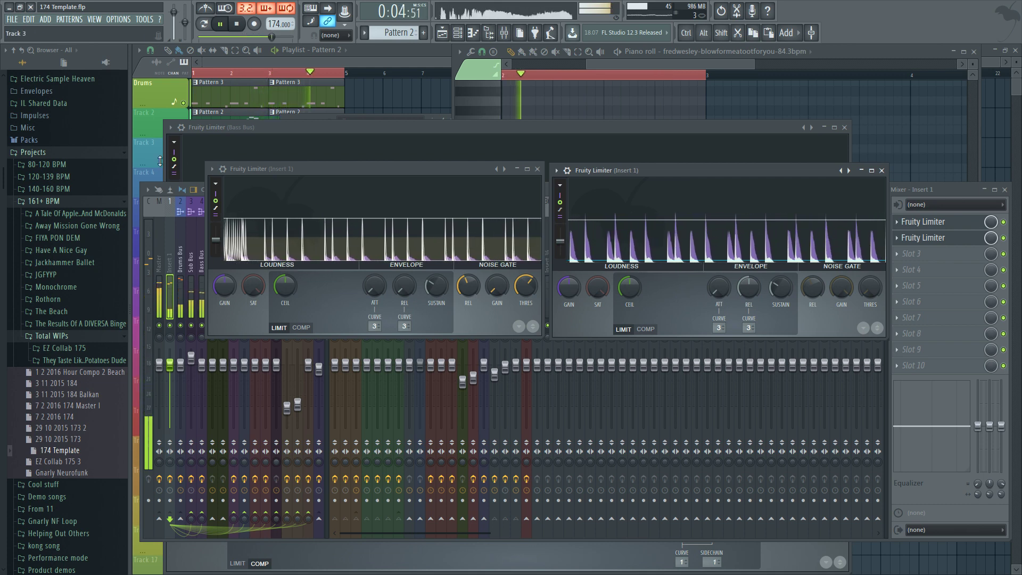
pyautogui.moveTo(342, 128); pyautogui.dragTo(410, 77)
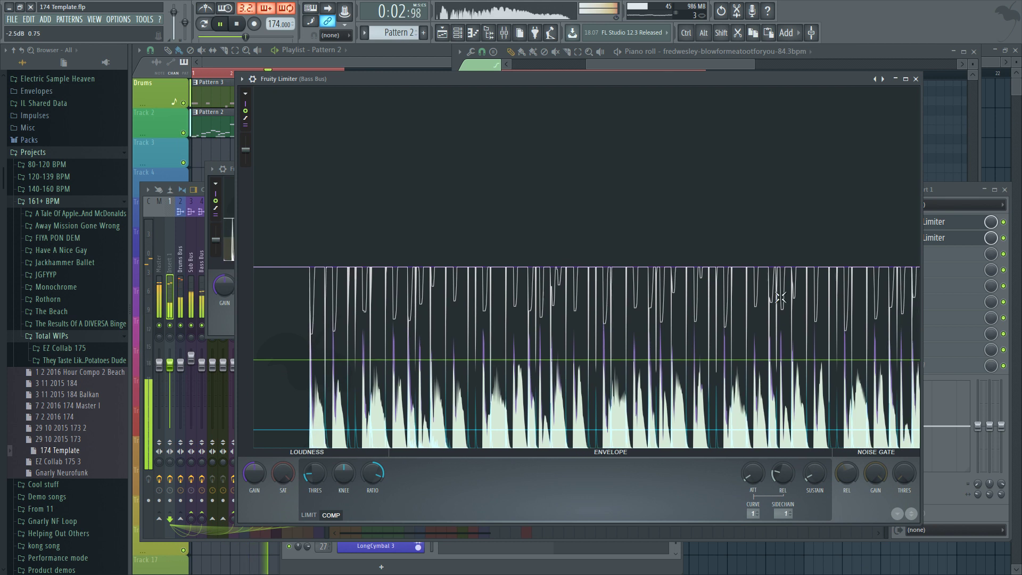
pyautogui.press('space')
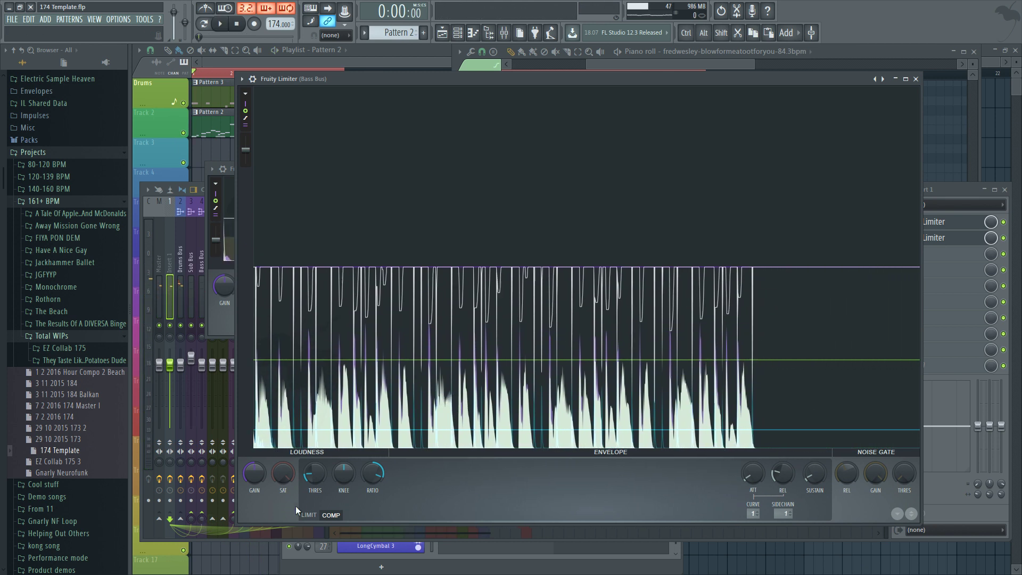
pyautogui.click(310, 515)
pyautogui.click(332, 515)
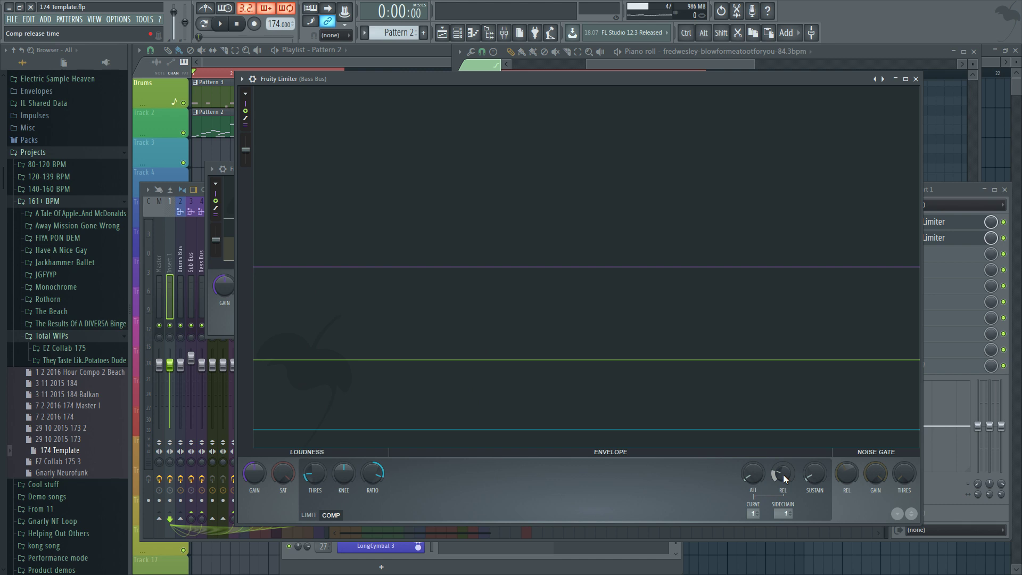
# Step: Set the Bass Bus compressor's release to 175.85 ms during playback, and bring the mixer back to the front
pyautogui.press('space')
pyautogui.moveTo(783, 475)
pyautogui.mouseDown()
pyautogui.moveTo(783, 437)
pyautogui.moveTo(784, 474)
pyautogui.mouseUp()
pyautogui.press('space')
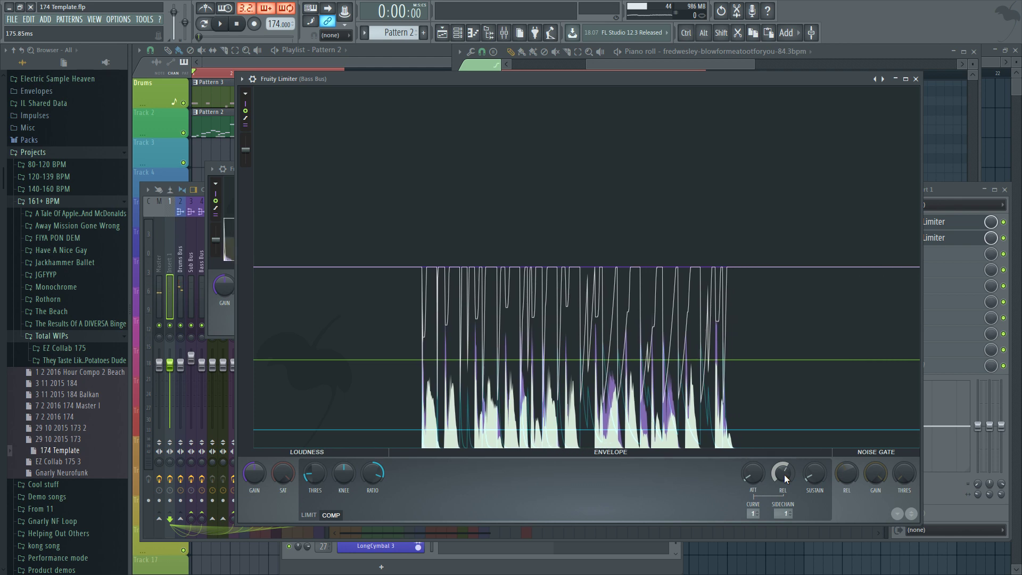
pyautogui.click(174, 273)
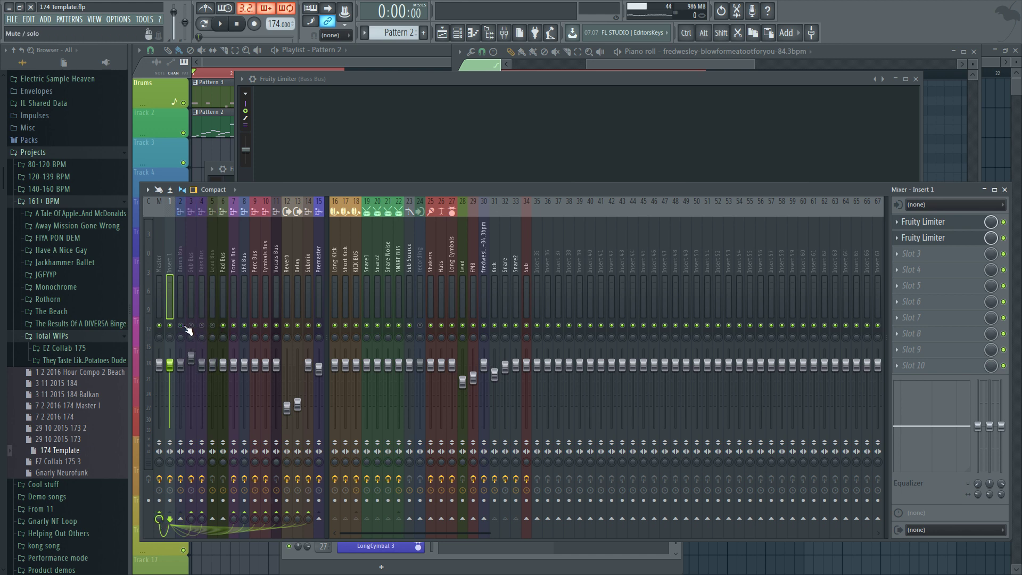
# Step: Mute the bus tracks beside Insert 1 and play the pattern to listen to the isolated trigger signal, and stop playback
pyautogui.moveTo(235, 328); pyautogui.dragTo(295, 330)
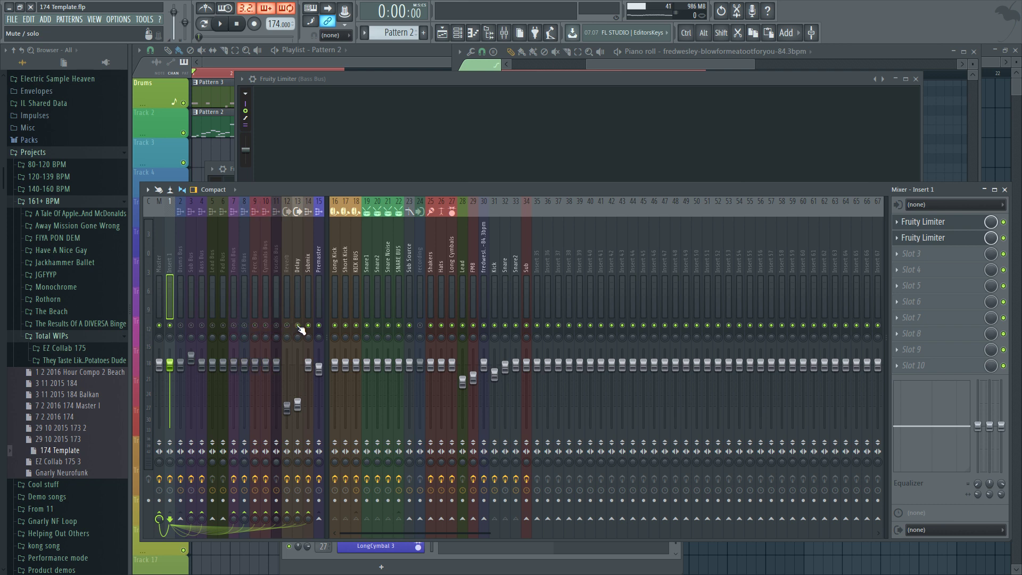
pyautogui.press('space')
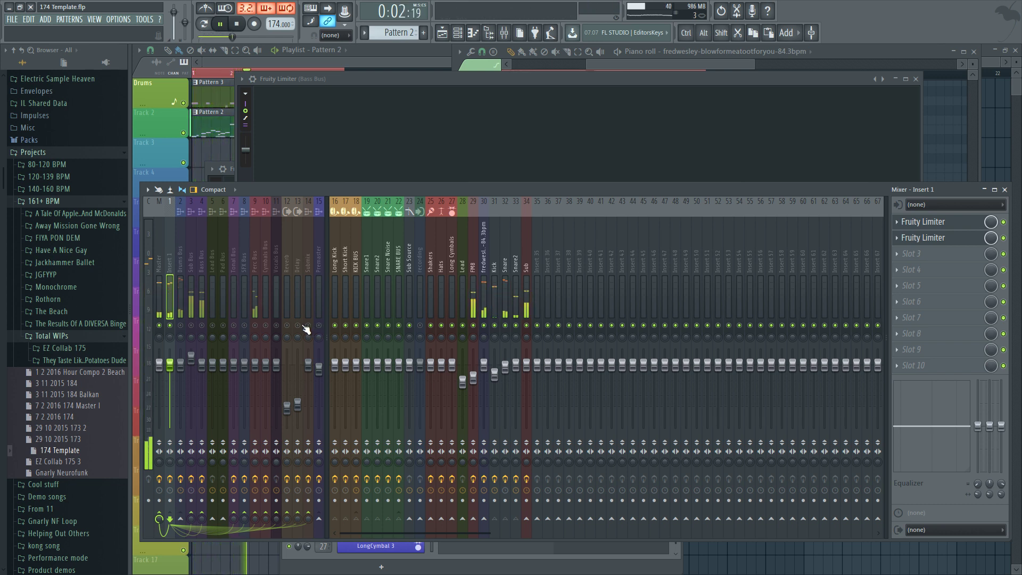
pyautogui.press('space')
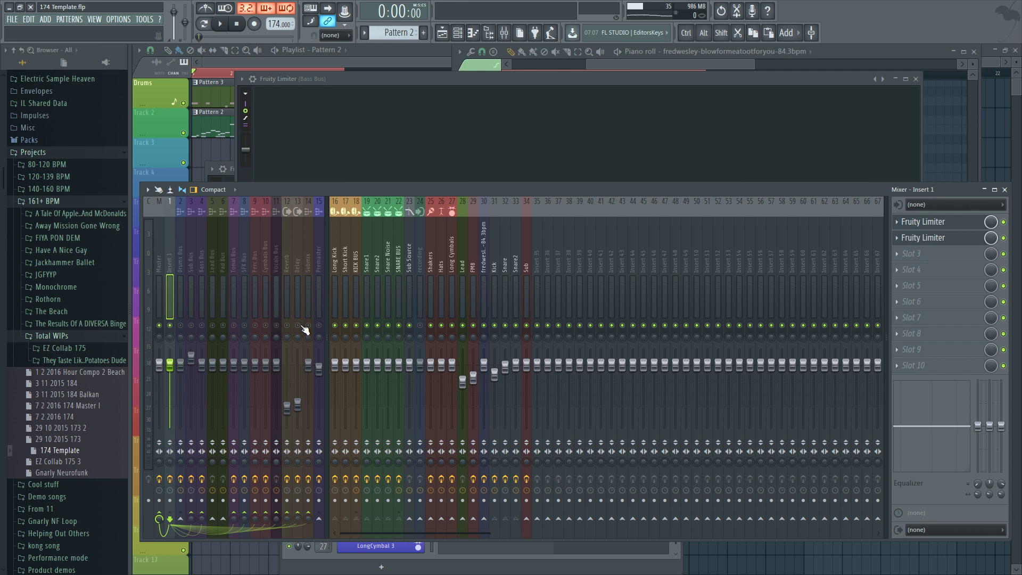
# Step: Load the mixer track state "Sidechain Trigger Destillator.fst" onto Insert 1
pyautogui.rightClick(167, 279)
pyautogui.moveTo(213, 245)
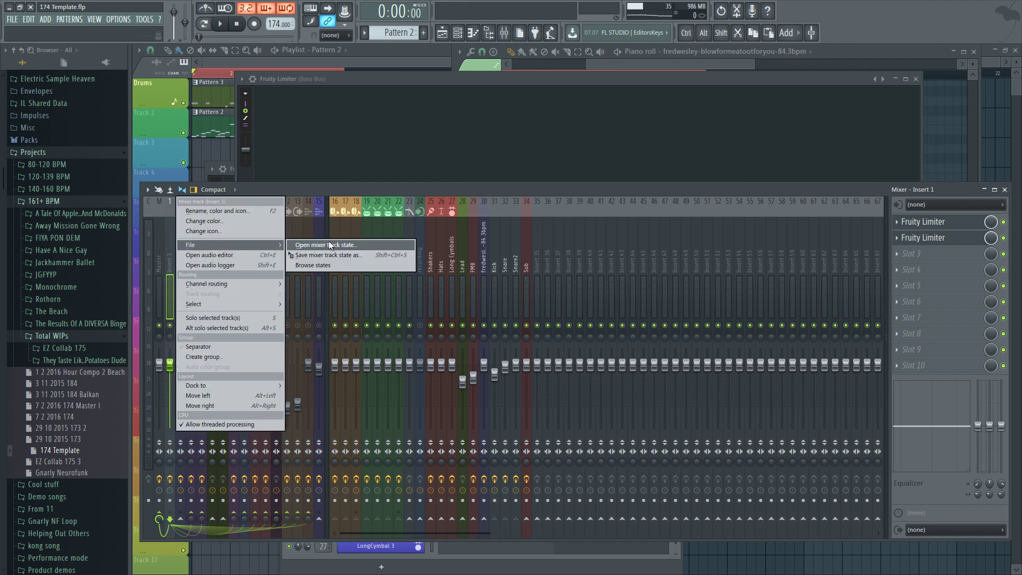
pyautogui.click(337, 245)
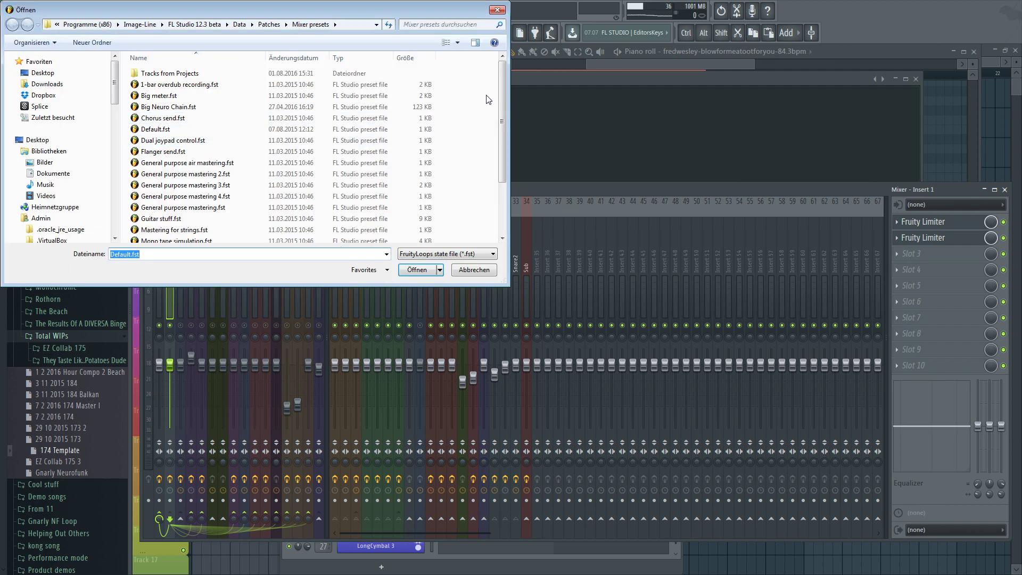
pyautogui.moveTo(504, 107); pyautogui.dragTo(498, 138)
pyautogui.doubleClick(387, 215)
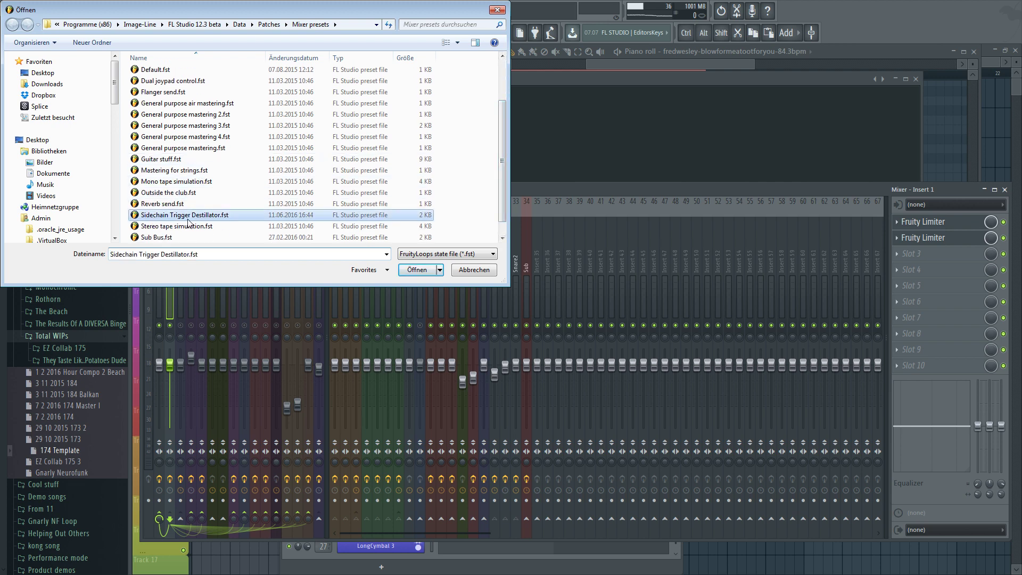
# Step: Dock the Sidechain mixer track to the left group of the mixer
pyautogui.rightClick(323, 288)
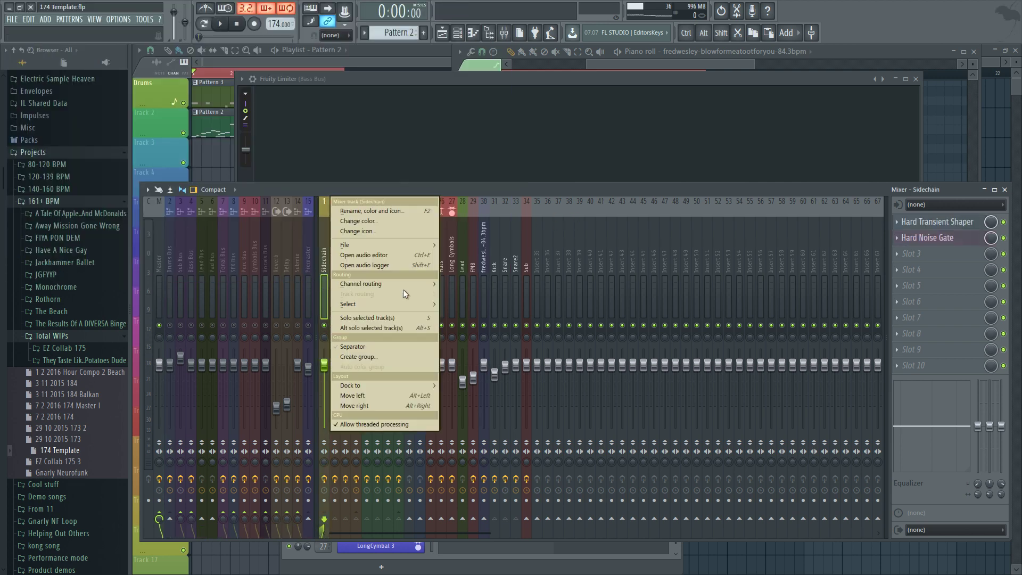
pyautogui.moveTo(431, 283)
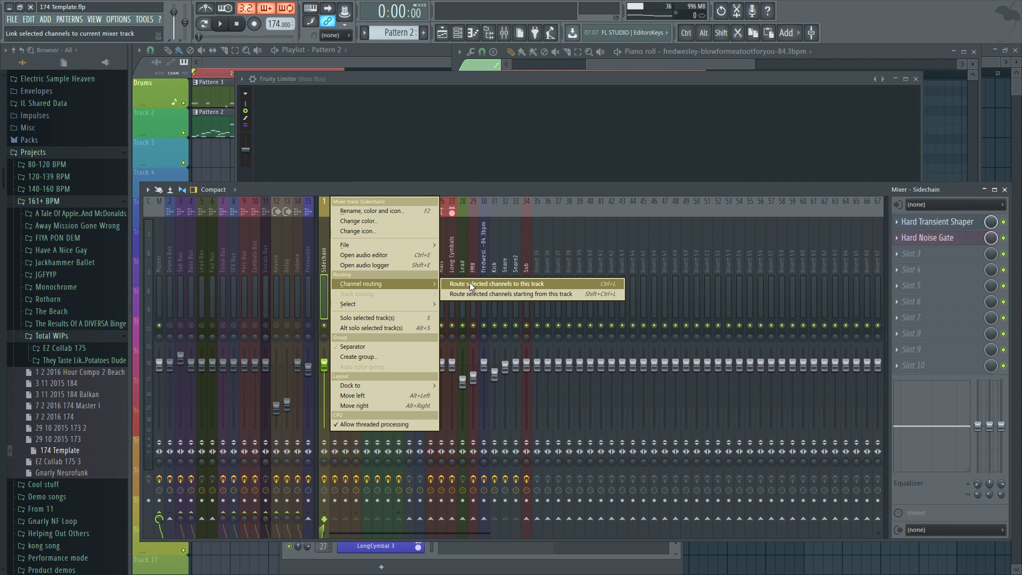
pyautogui.moveTo(430, 390)
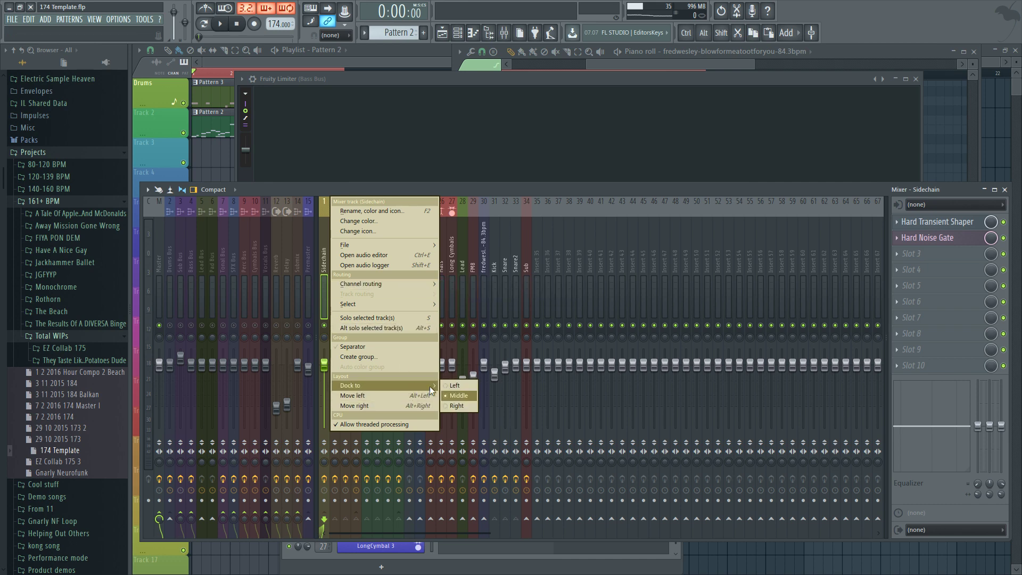
pyautogui.click(460, 386)
# Step: Unmute all mixer tracks, including Lead Bus and Pad Bus, and select the Sidechain track
pyautogui.click(177, 283)
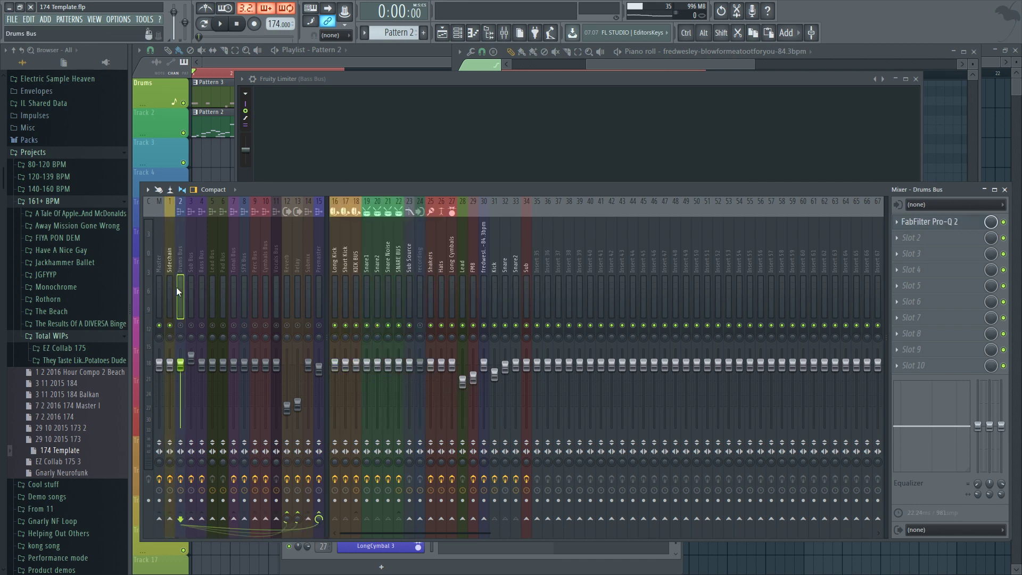
pyautogui.rightClick(171, 326)
pyautogui.click(181, 328)
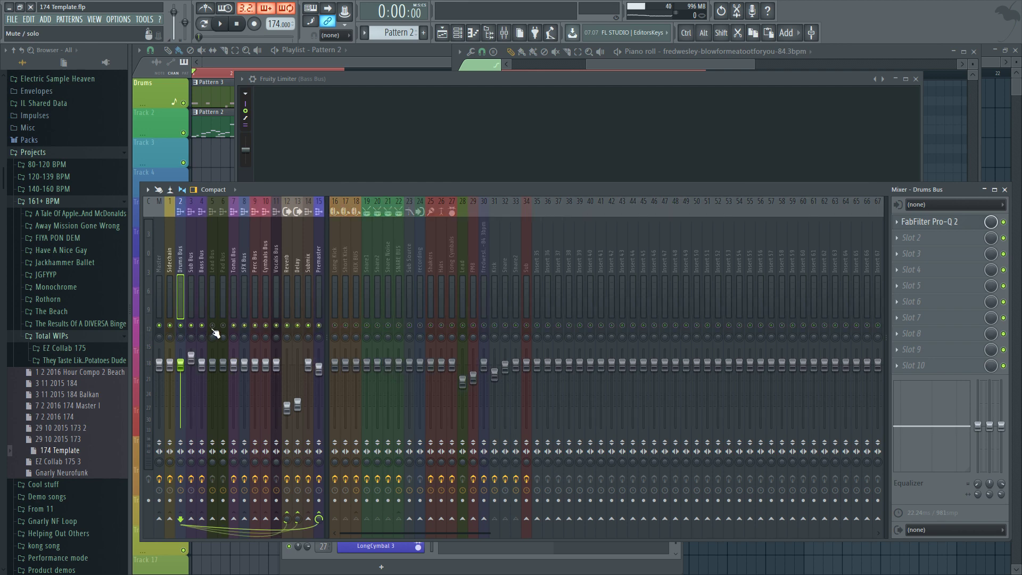
pyautogui.click(215, 329)
pyautogui.click(223, 330)
pyautogui.rightClick(346, 327)
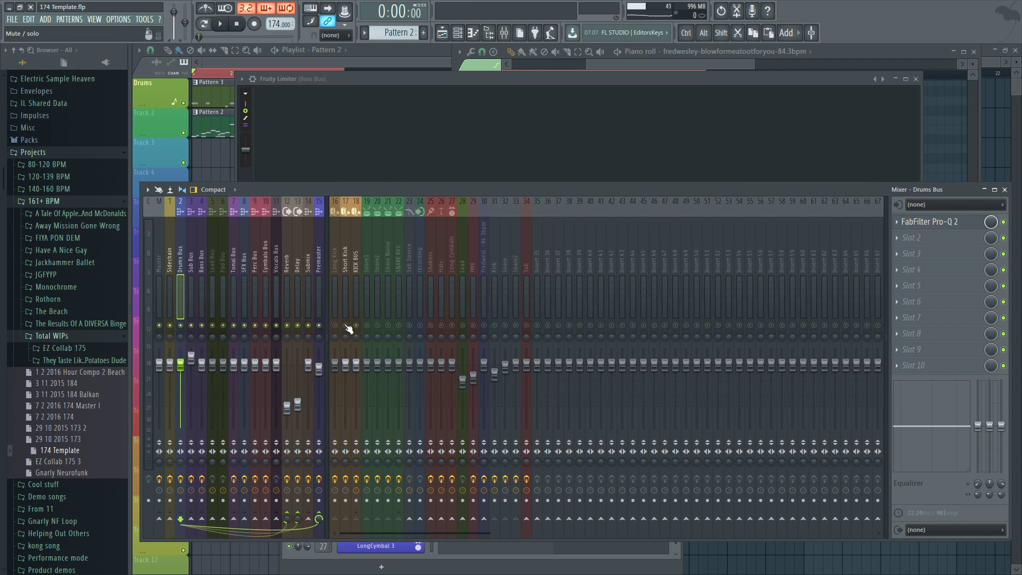
pyautogui.rightClick(347, 328)
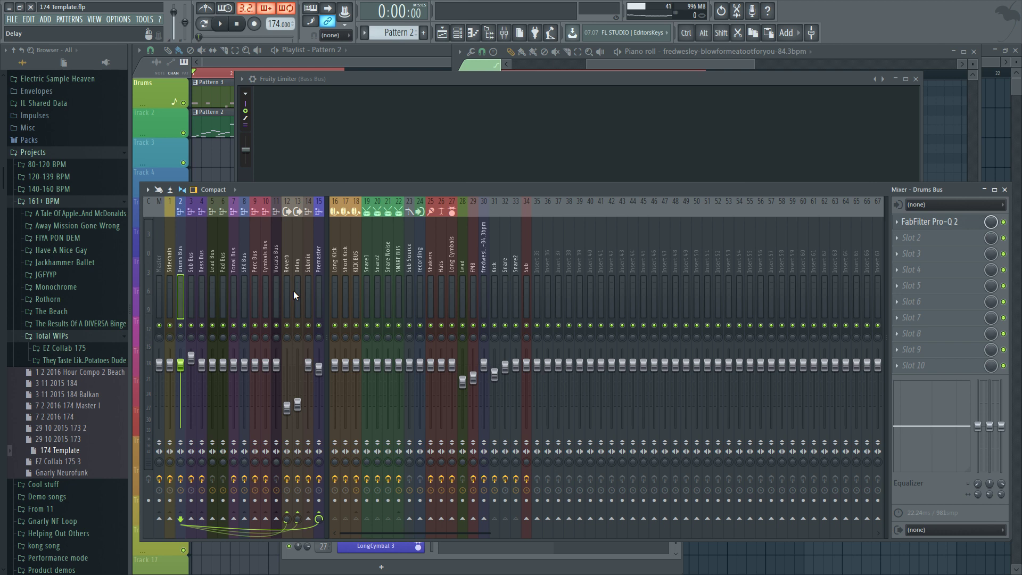
pyautogui.click(169, 293)
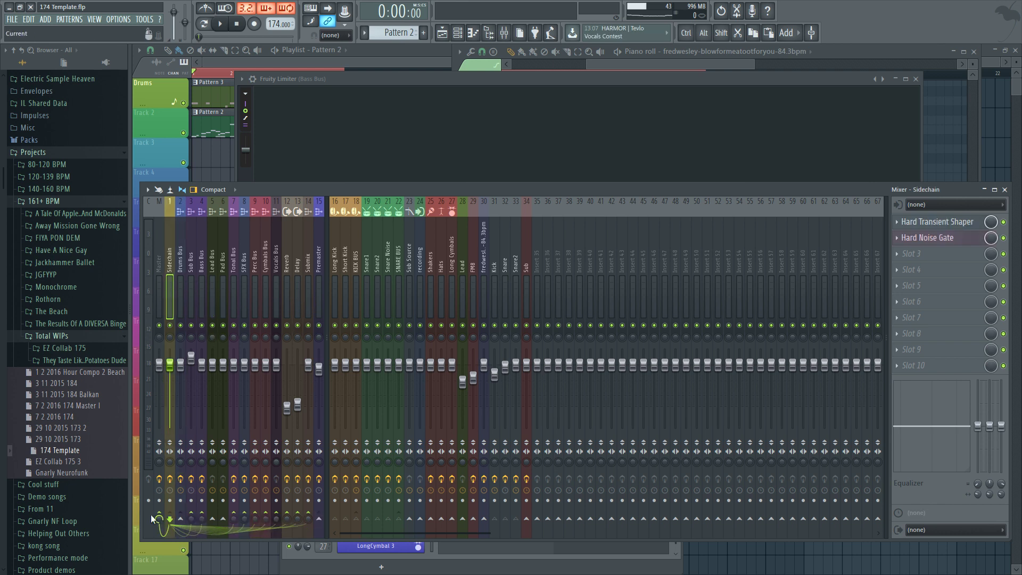